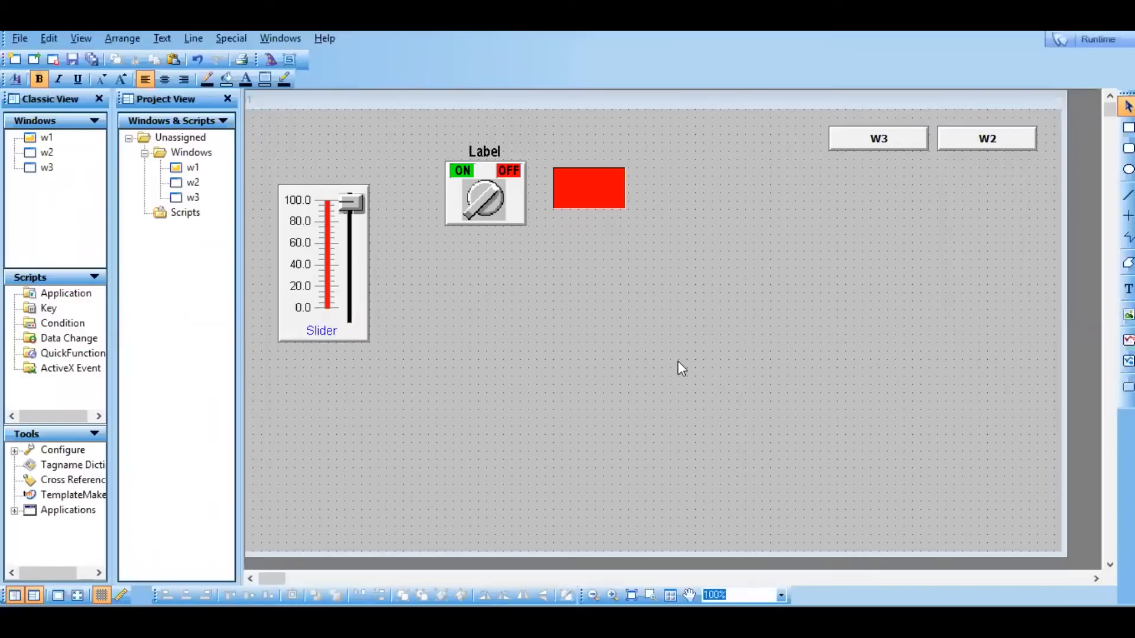
Inspect the red light's wizard settings for its expression and fill colours, and close them without changes.
double_click(580, 188)
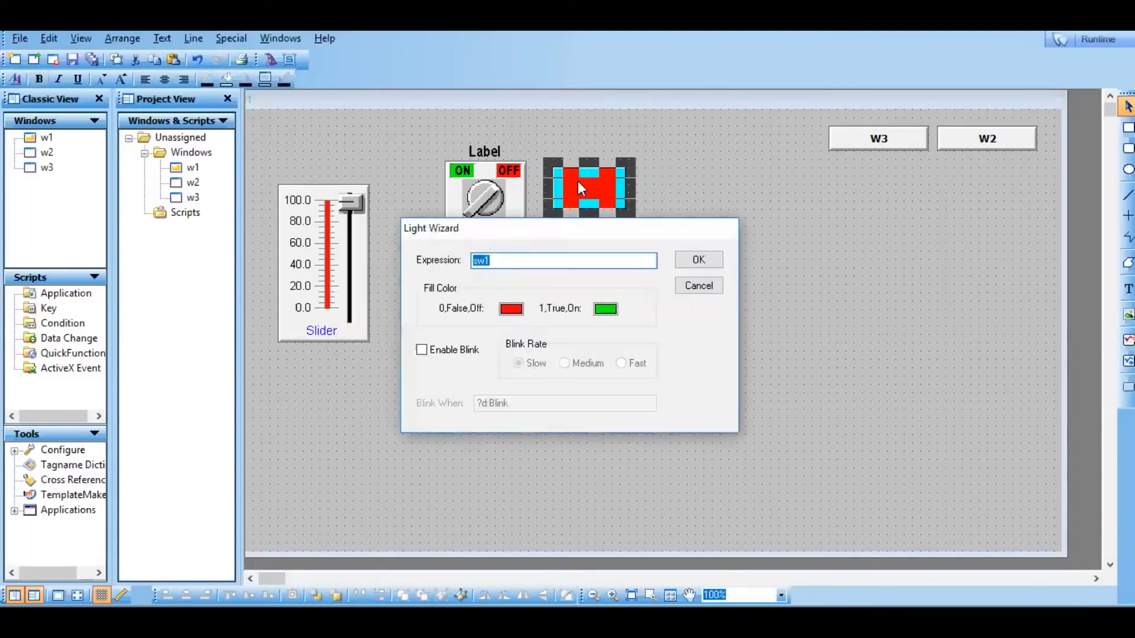
left_click(693, 289)
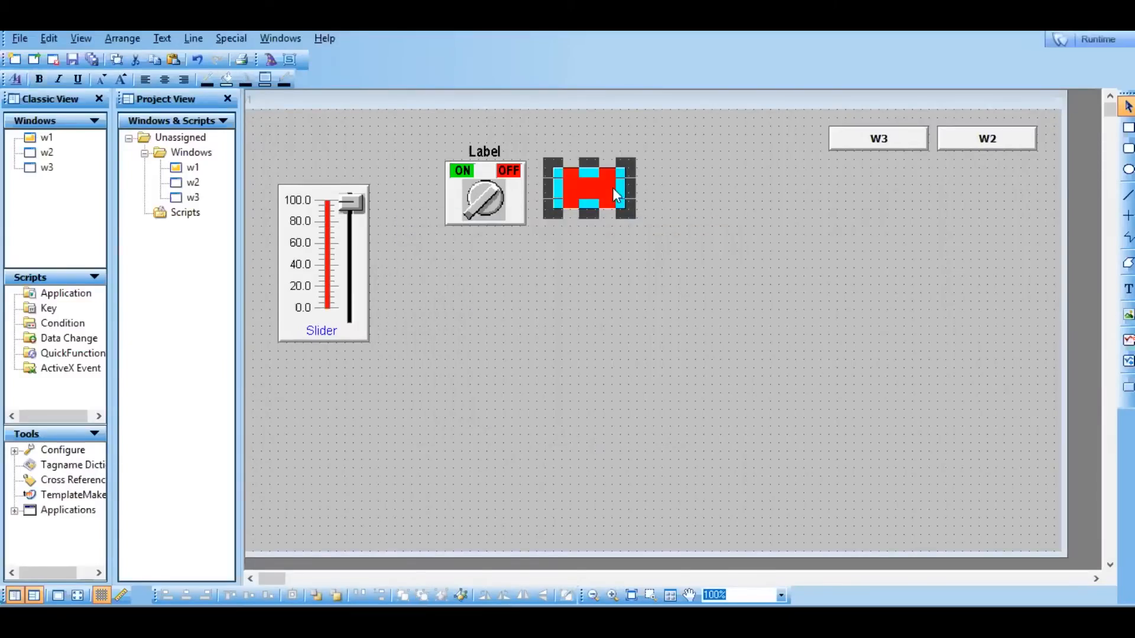
left_click(655, 220)
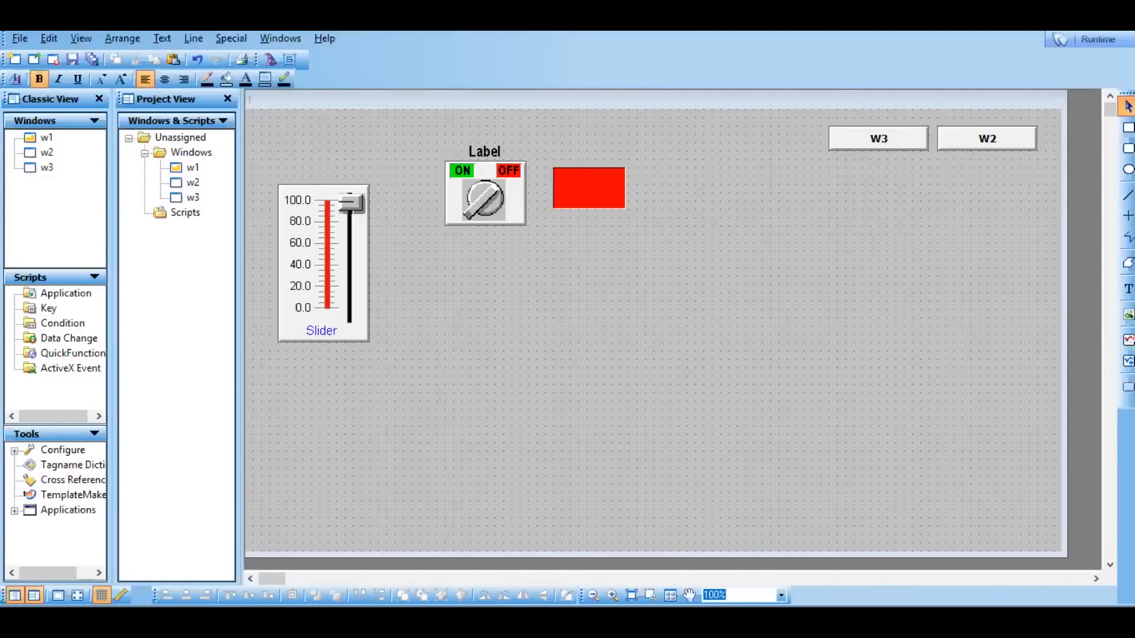
Draw a button below the rotary switch and give it a Discrete Value pushbutton link to tag sw1 with the Toggle action.
left_click(1126, 387)
mouse_move(451, 273)
left_mouse_down()
mouse_move(502, 301)
mouse_move(568, 301)
left_mouse_up()
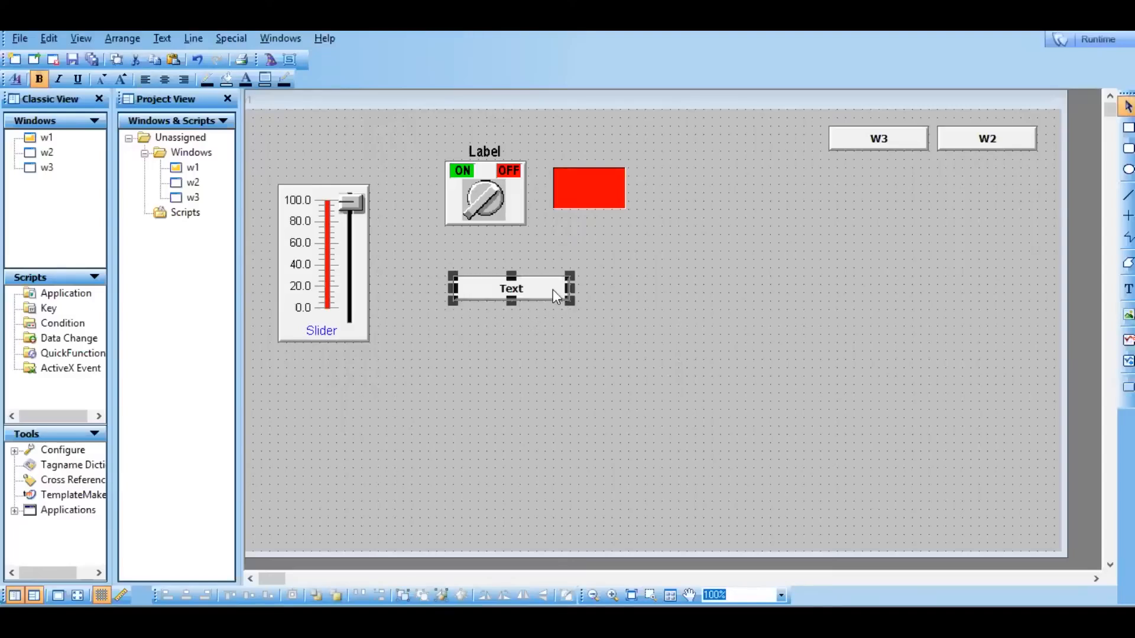
double_click(553, 289)
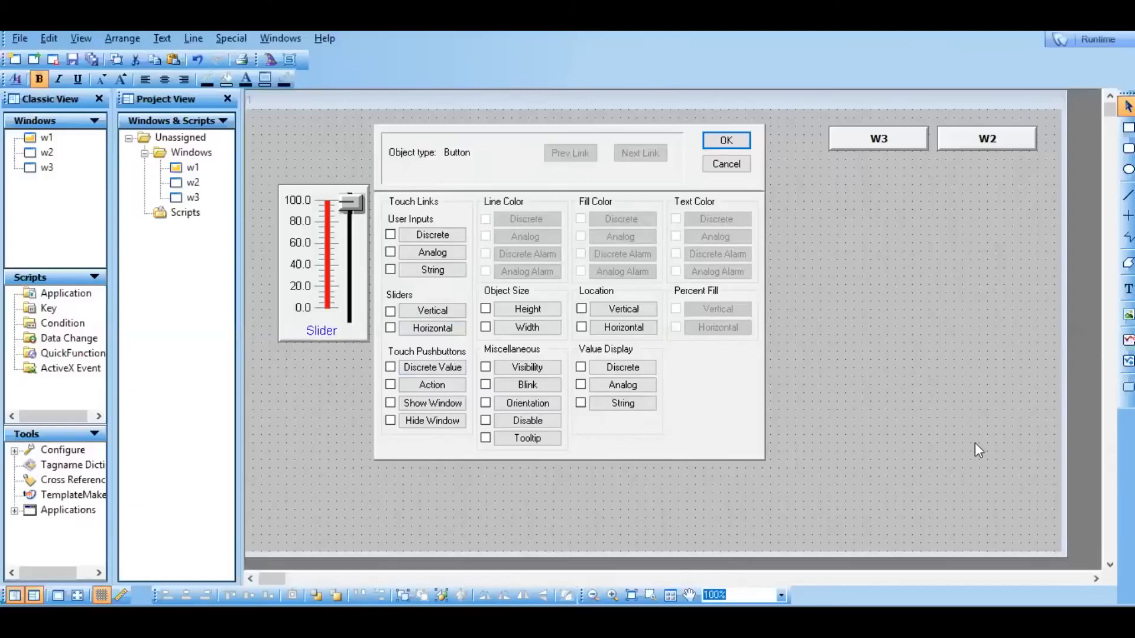
left_click(423, 371)
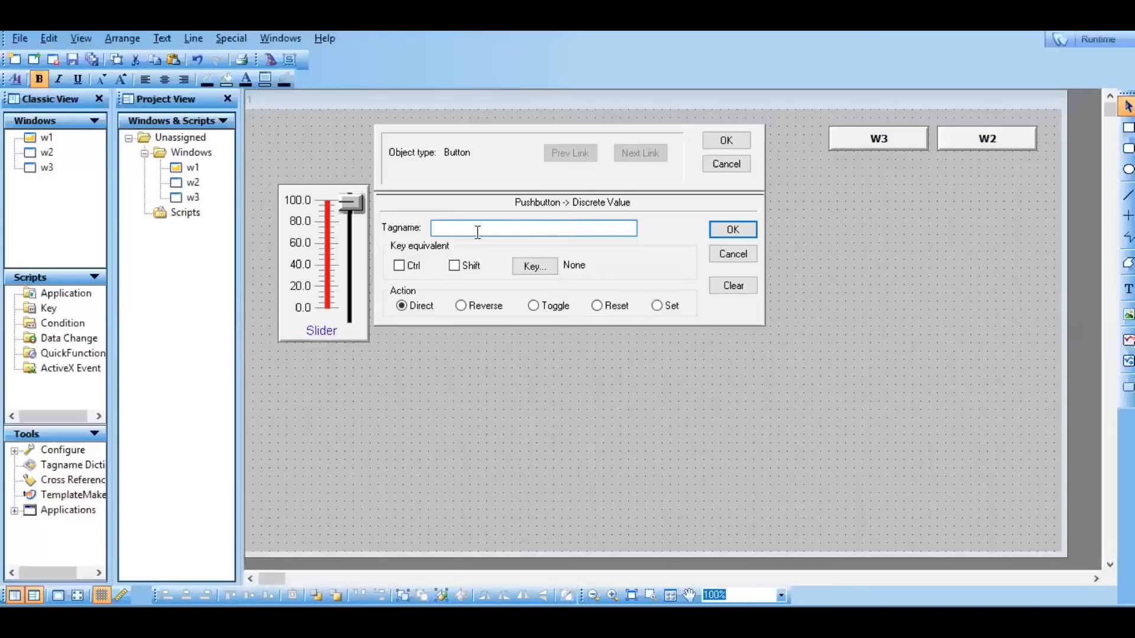
double_click(477, 232)
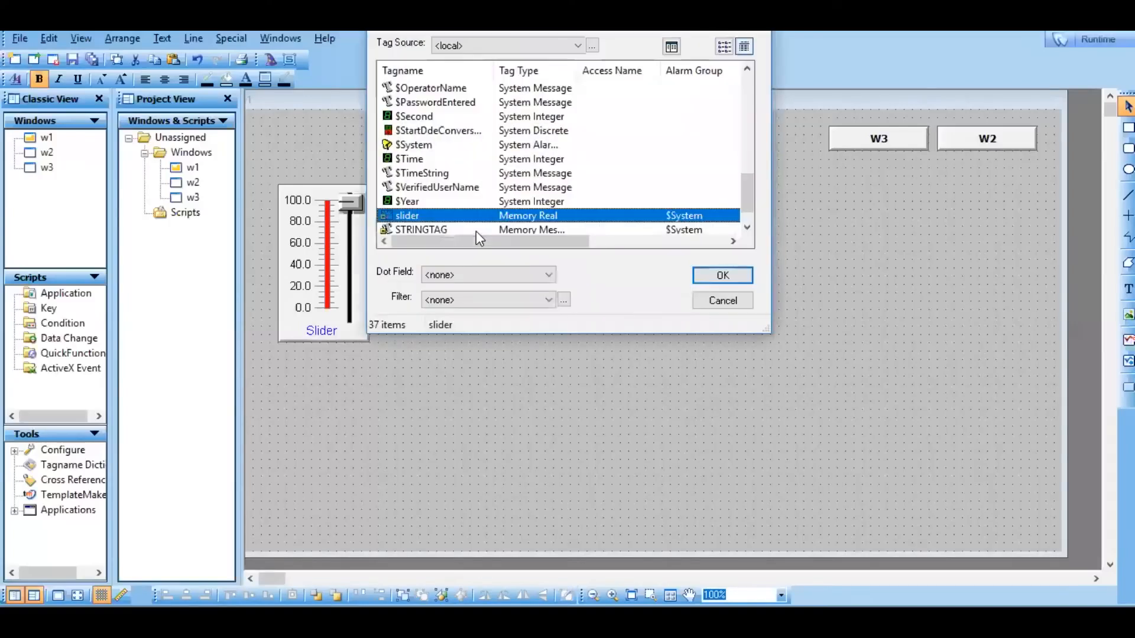
left_click(747, 219)
left_click(443, 225)
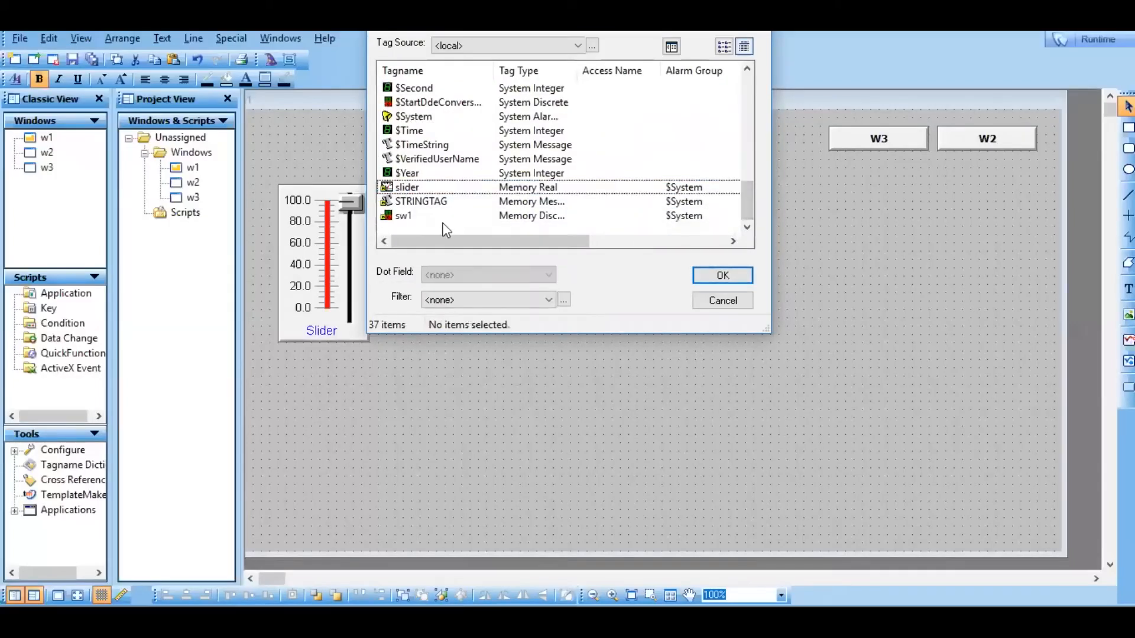
double_click(404, 218)
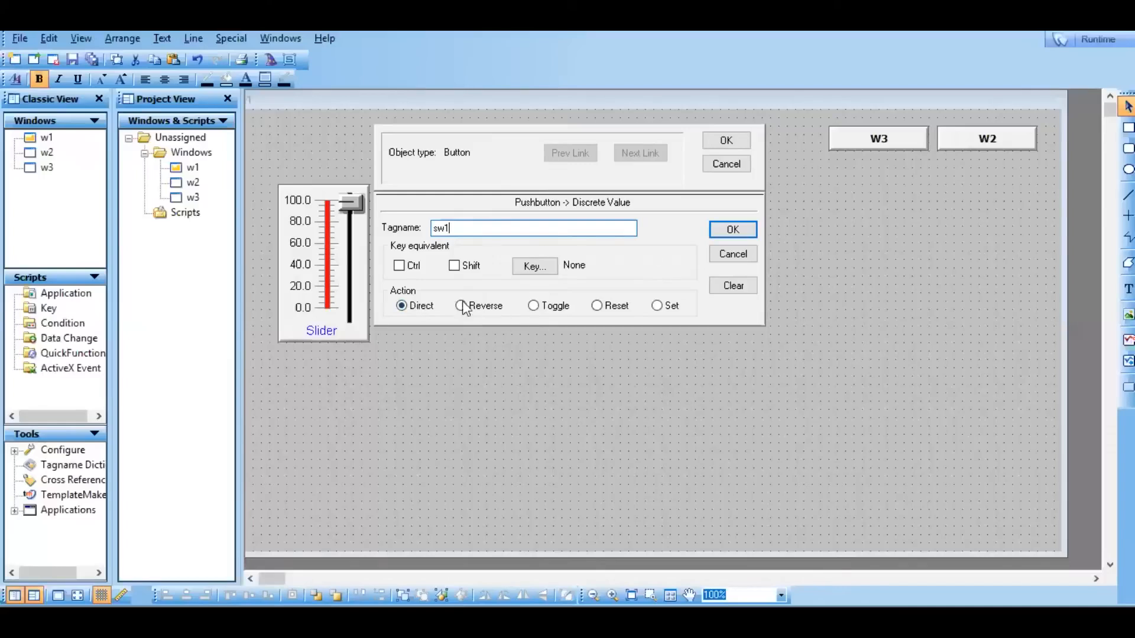
left_click(553, 312)
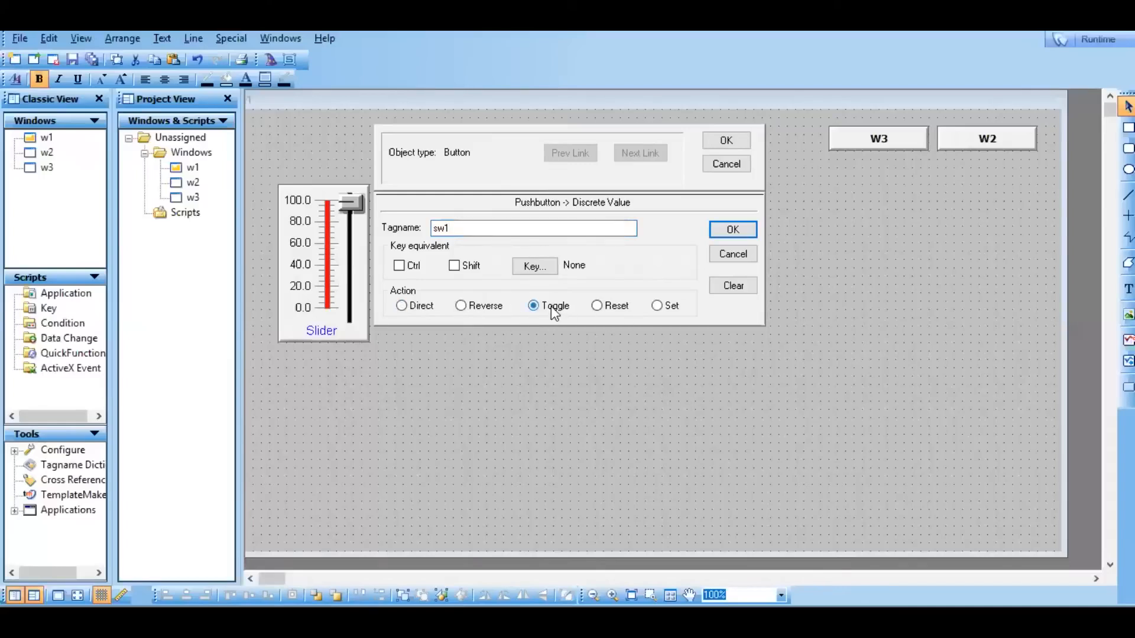
left_click(744, 230)
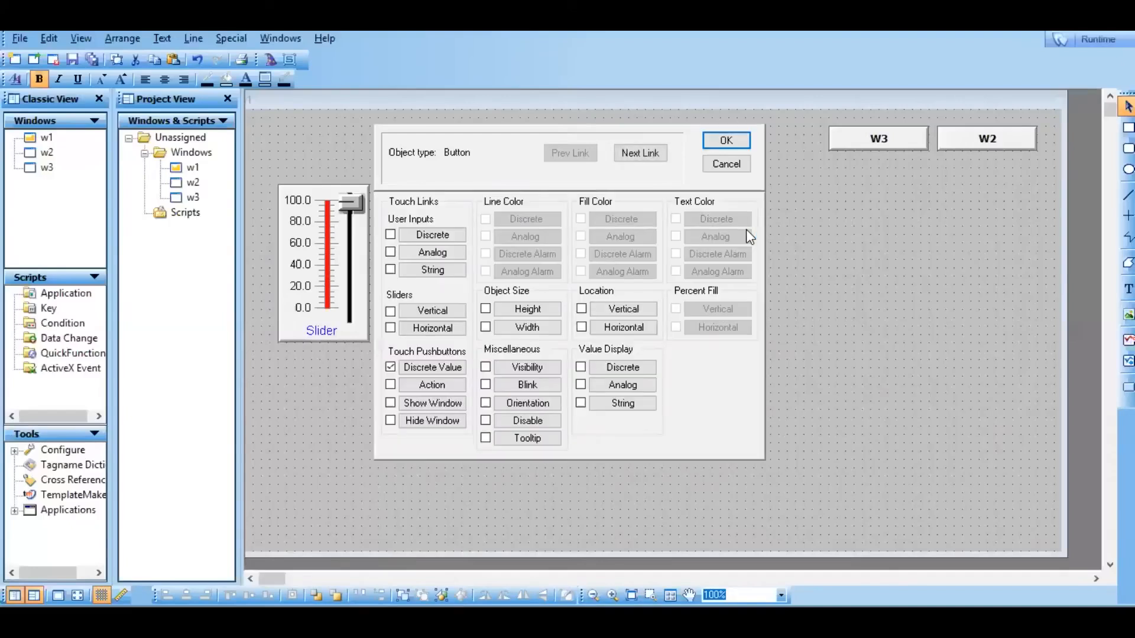
left_click(733, 140)
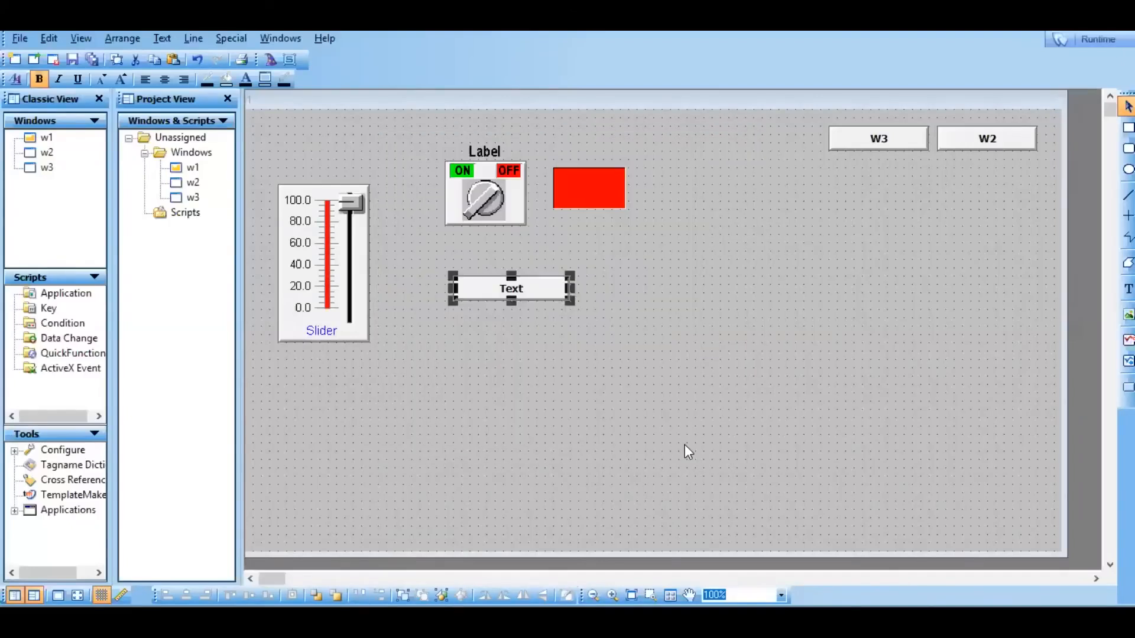
Move the red light from beside the rotary switch down next to the new Text button.
left_click(581, 190)
left_click_drag(581, 190, 622, 293)
left_click(832, 300)
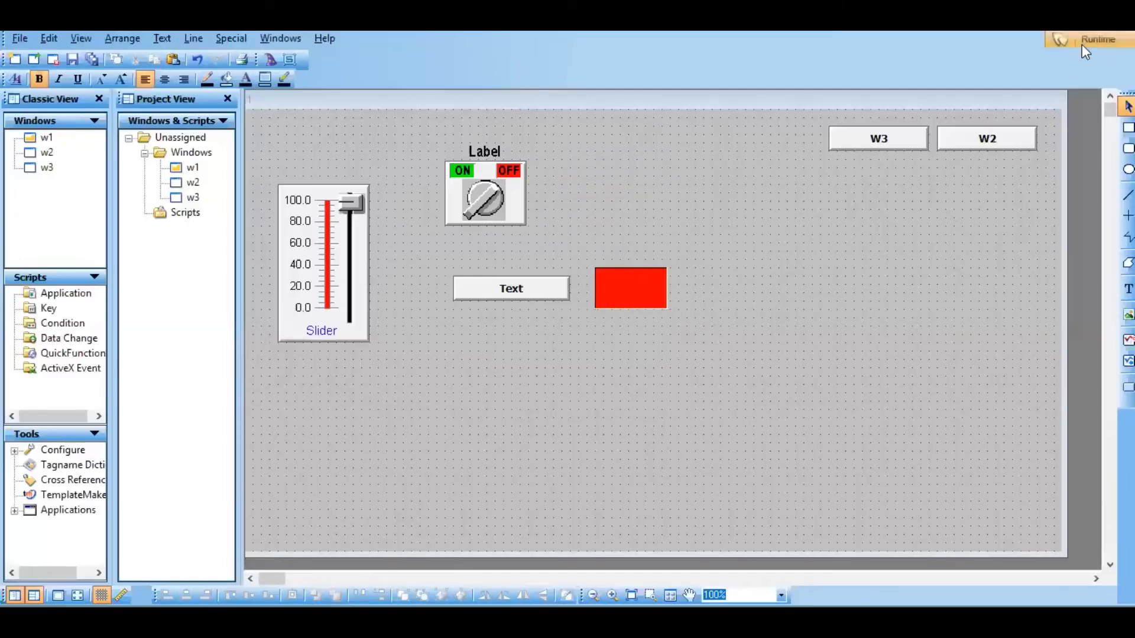
Run the application in runtime, test the Text button by toggling the light repeatedly, and return to development mode.
left_click(1082, 45)
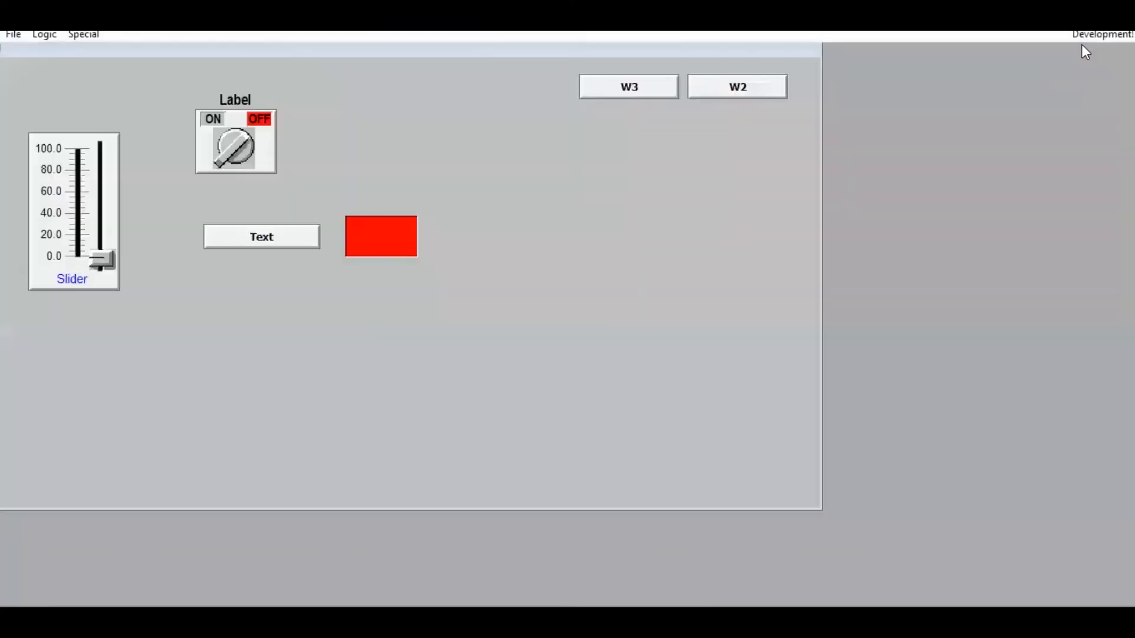
left_click(228, 169)
left_click(247, 241)
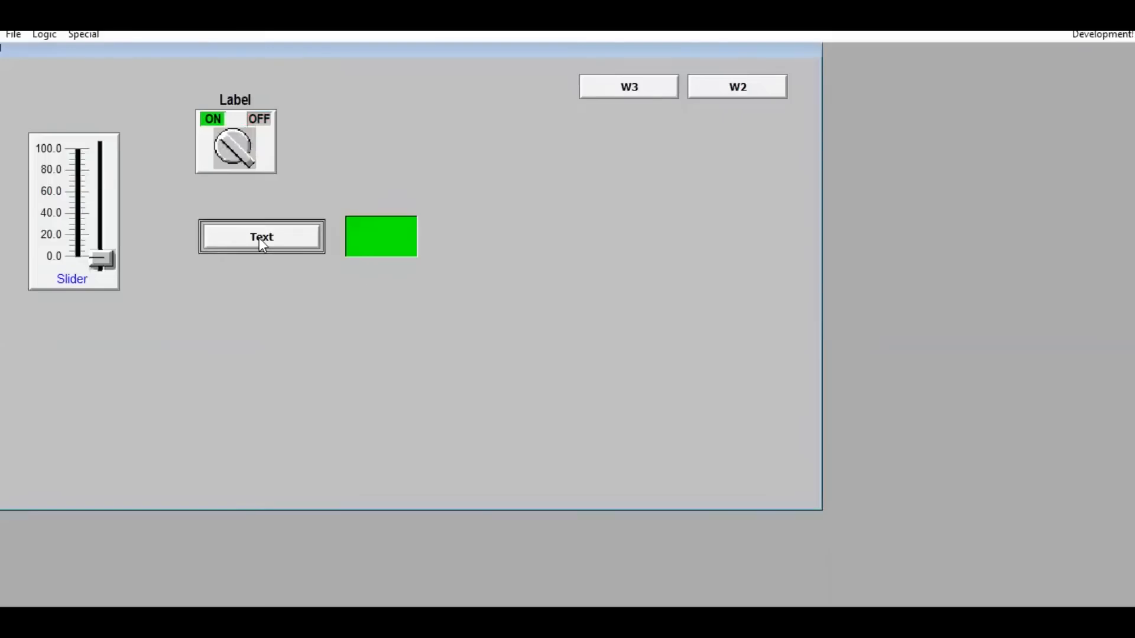
left_click(259, 237)
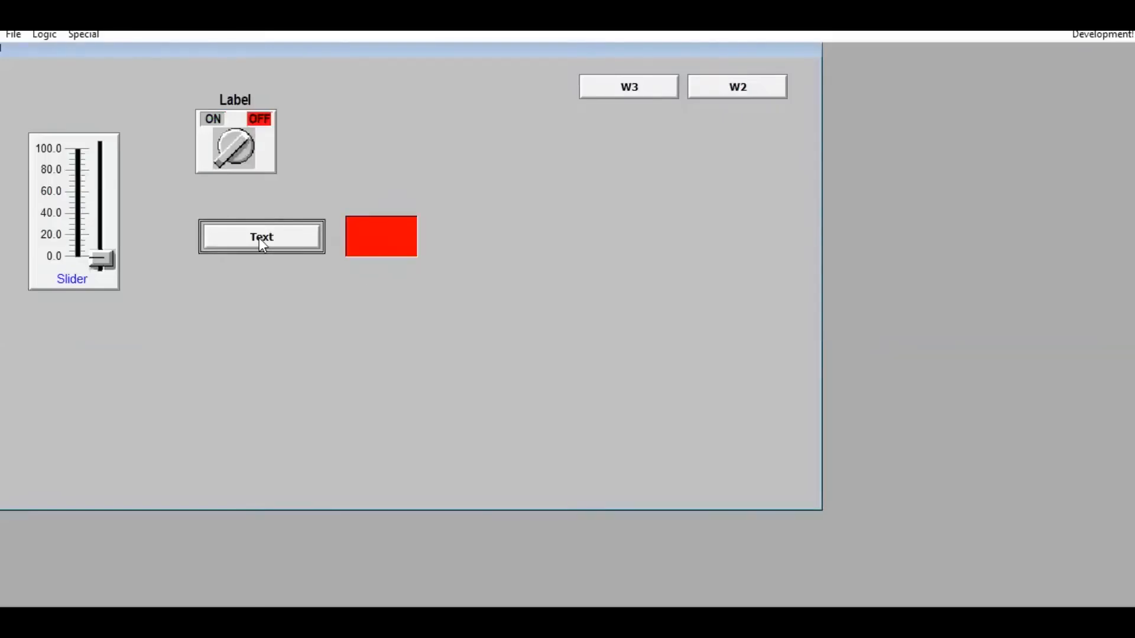
left_click(259, 237)
left_click(258, 238)
left_click(259, 237)
left_click(259, 237)
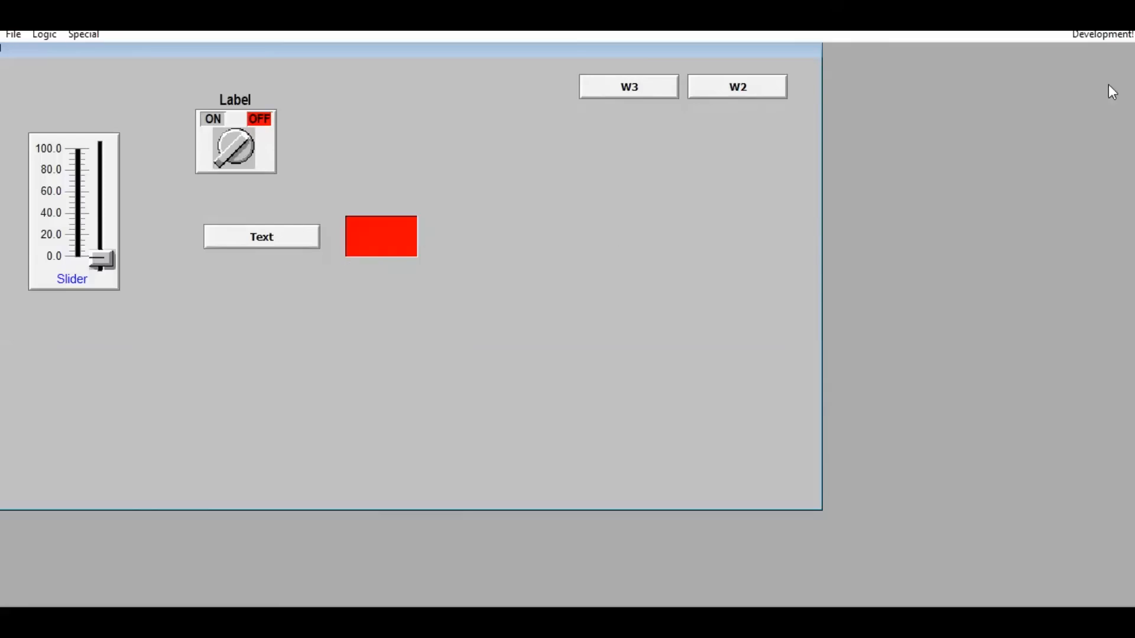
left_click(1097, 40)
Browse the Buttons category of the wizard library and close it without inserting anything.
left_click(271, 59)
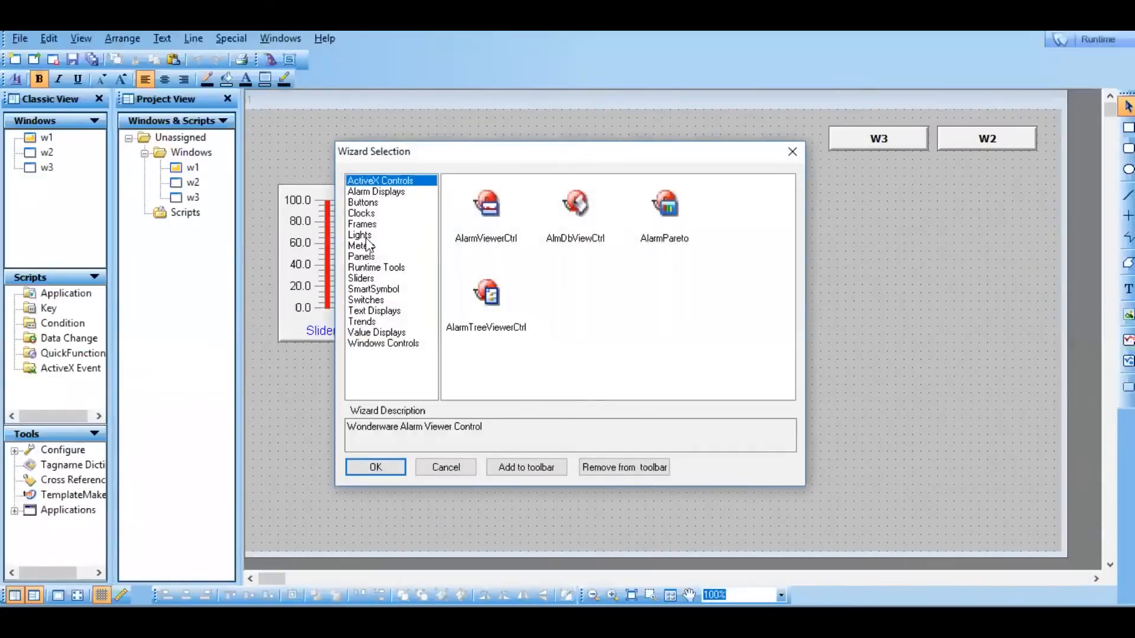
left_click(363, 204)
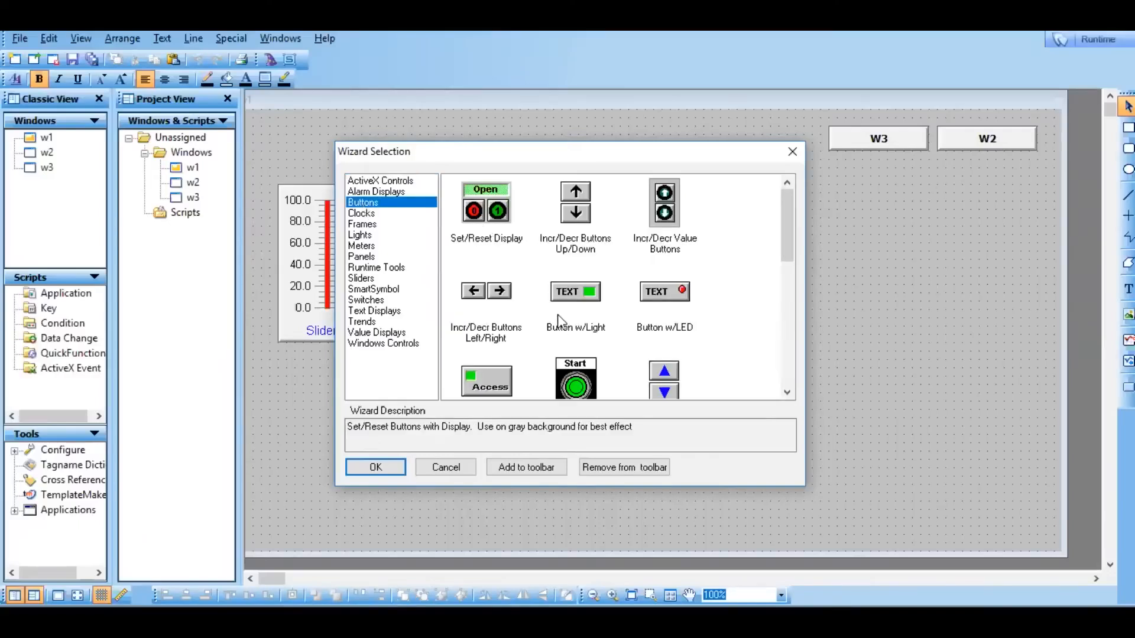
left_click(575, 373)
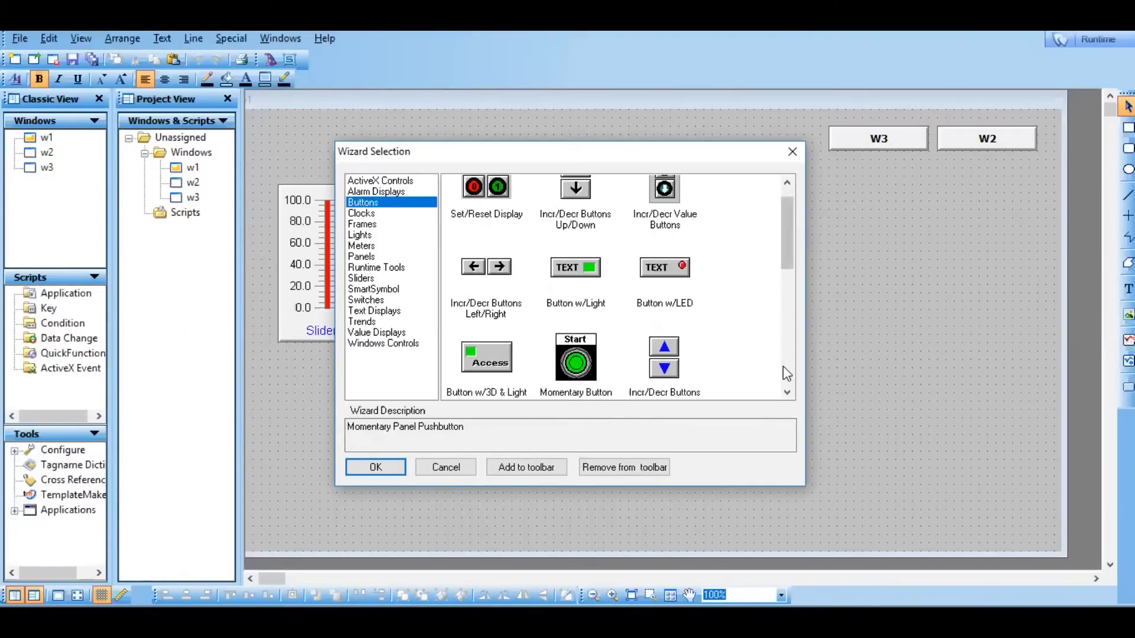
scroll(783, 367, "down", 5)
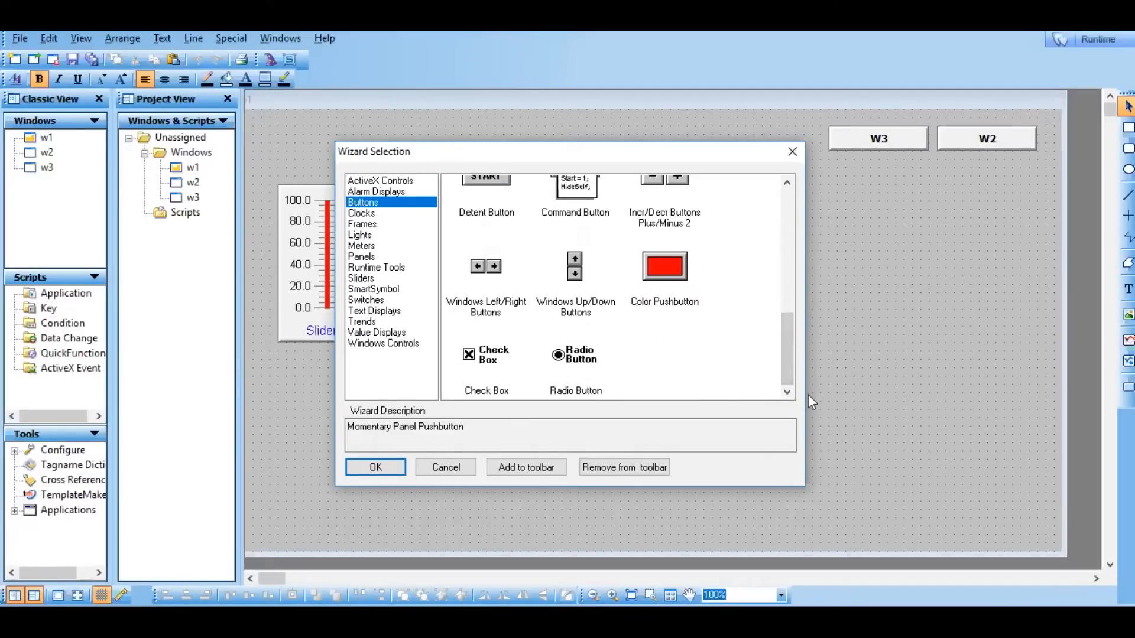
left_click(788, 218)
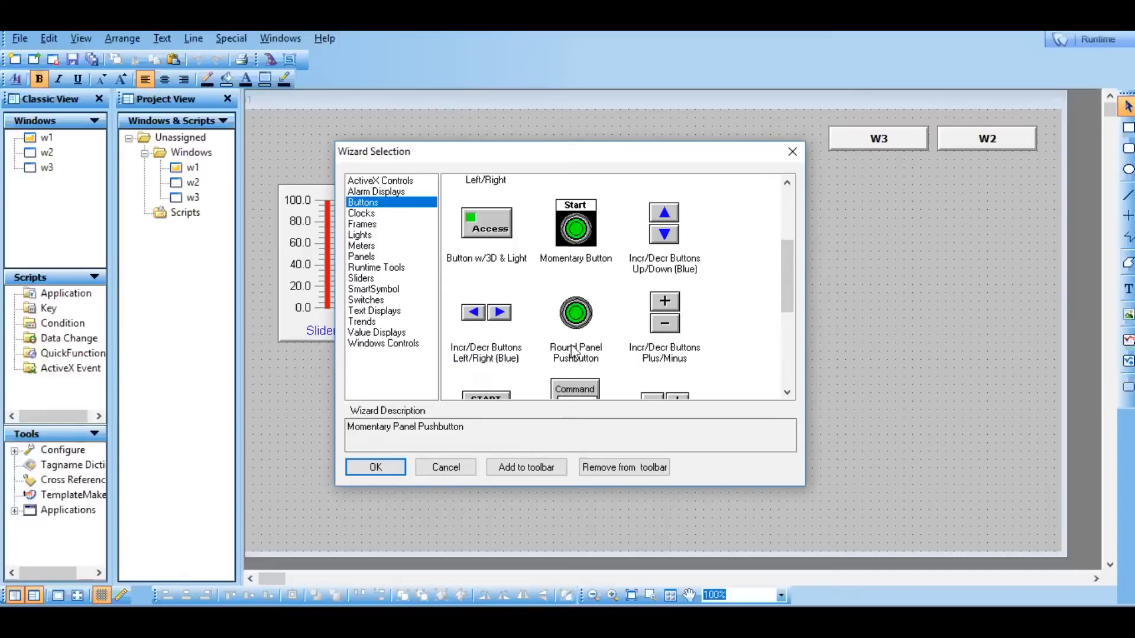
left_click(447, 467)
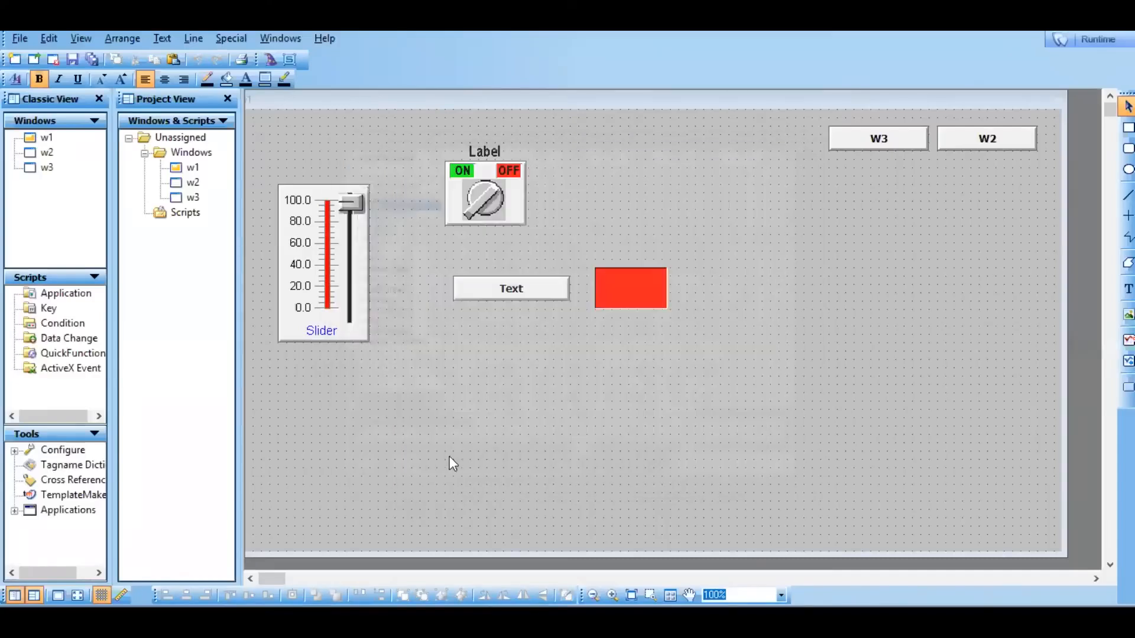
Remove the Text button's Discrete Value link and open its touch Action script editor, placed clear of the button and light.
double_click(510, 294)
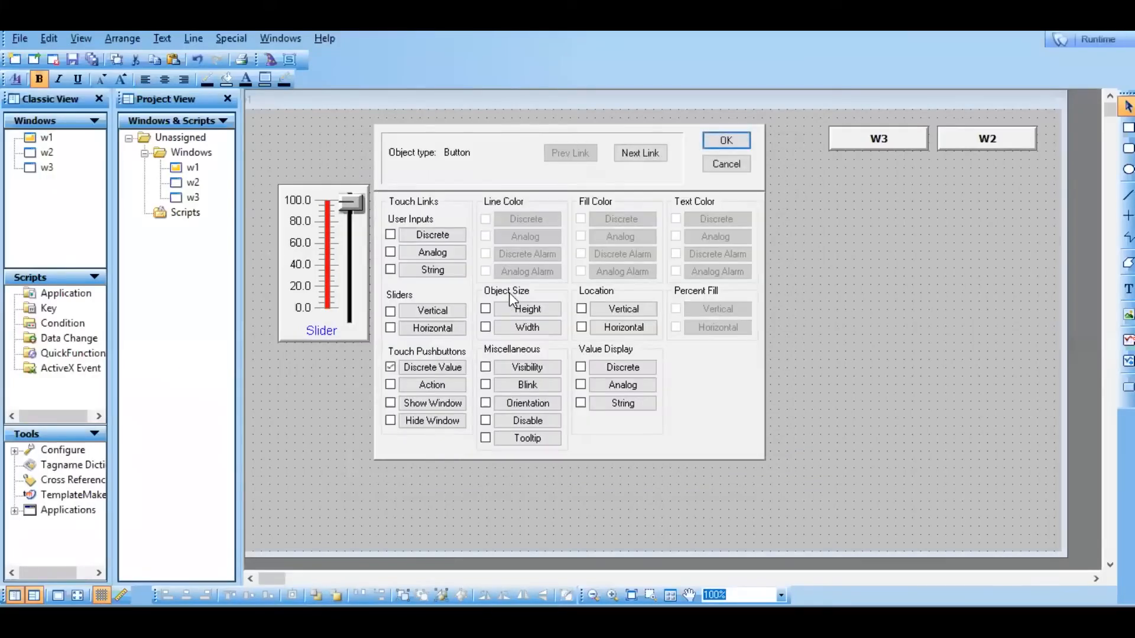
left_click(391, 367)
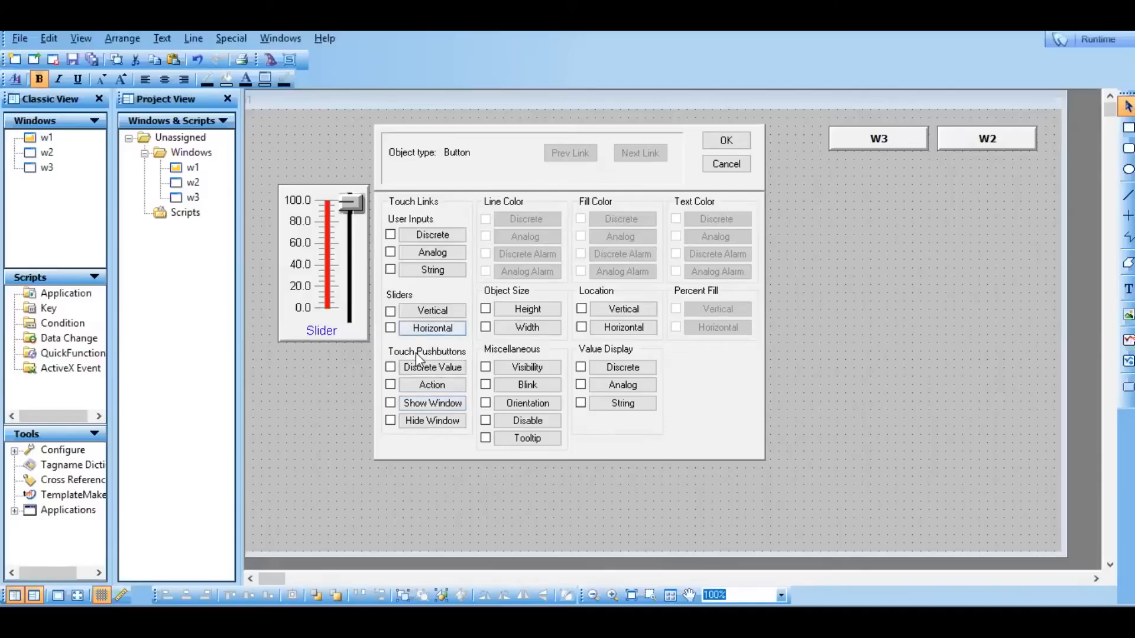
left_click(433, 388)
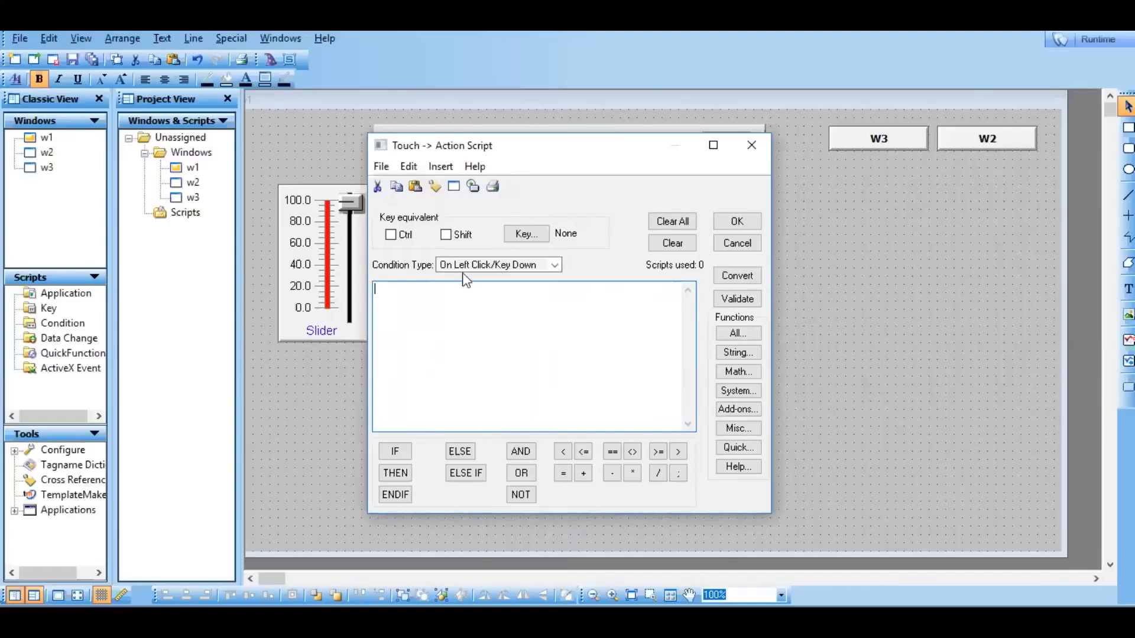
left_click_drag(540, 144, 779, 178)
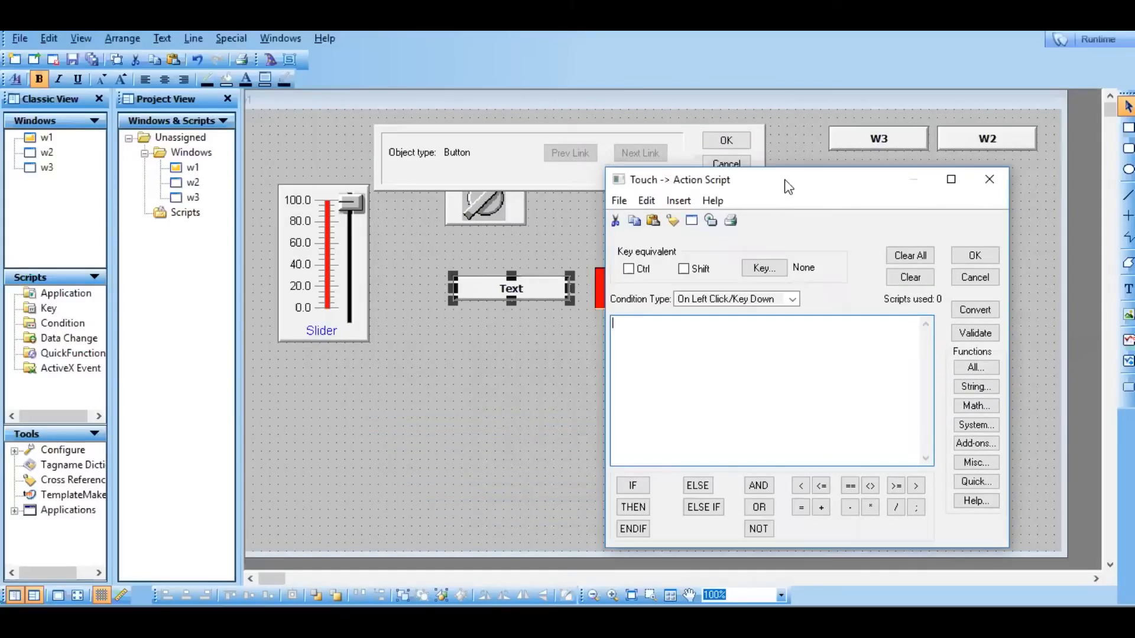
left_click_drag(769, 188, 605, 210)
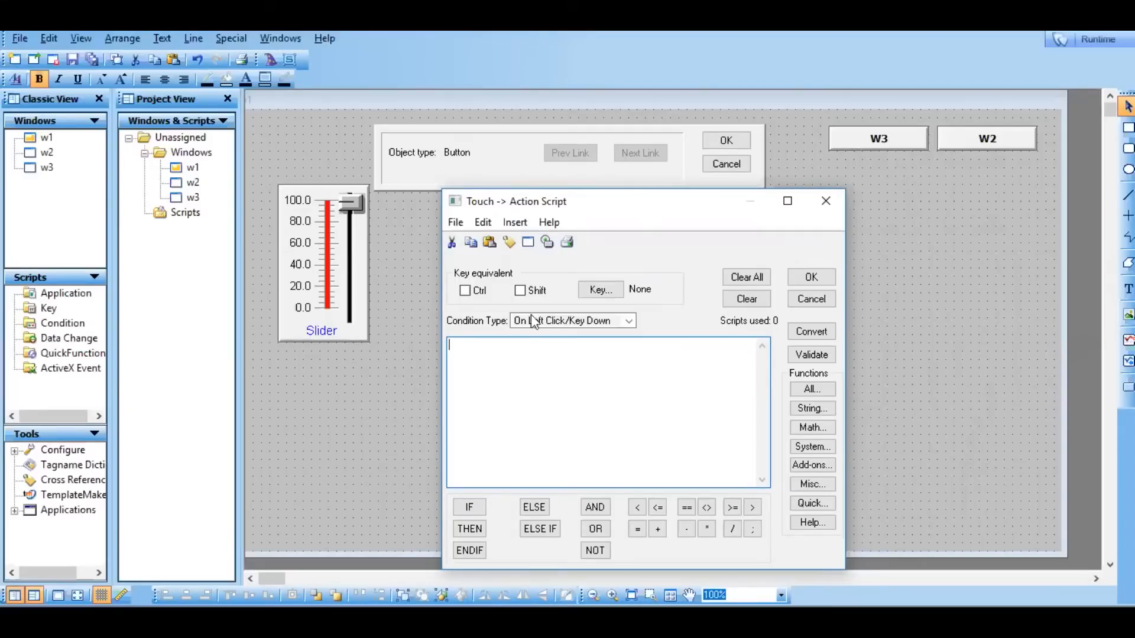
left_click_drag(624, 209, 916, 190)
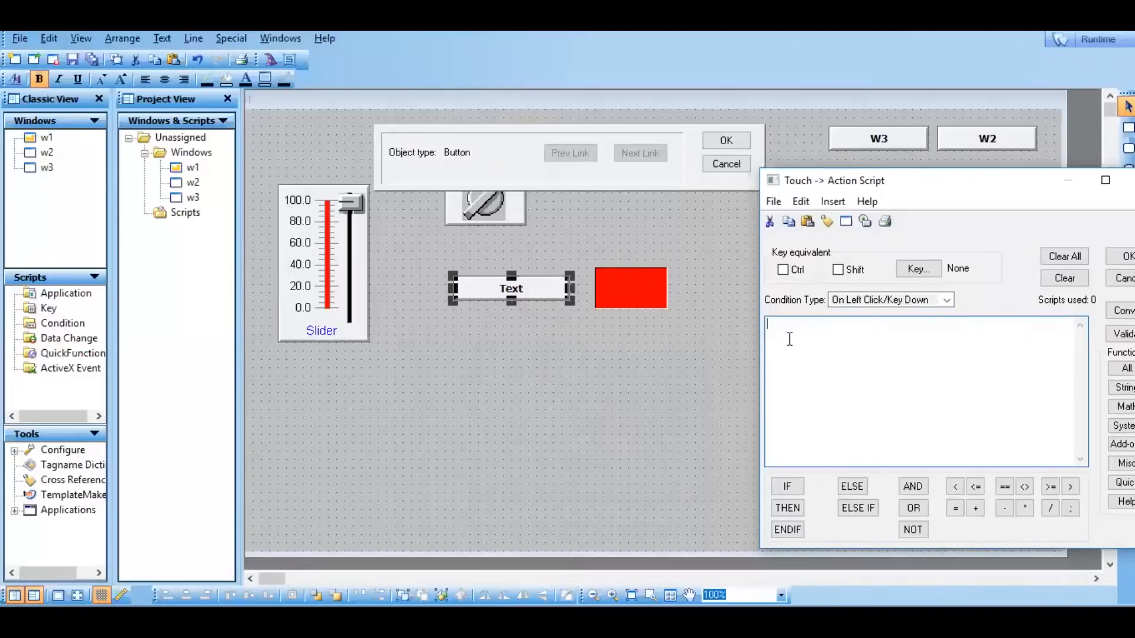
type("sw")
key("BackSpace")
key("BackSpace")
Write the On Left Click/Key Down script sw1=1, picking the tag sw1 from the local tag list.
double_click(811, 334)
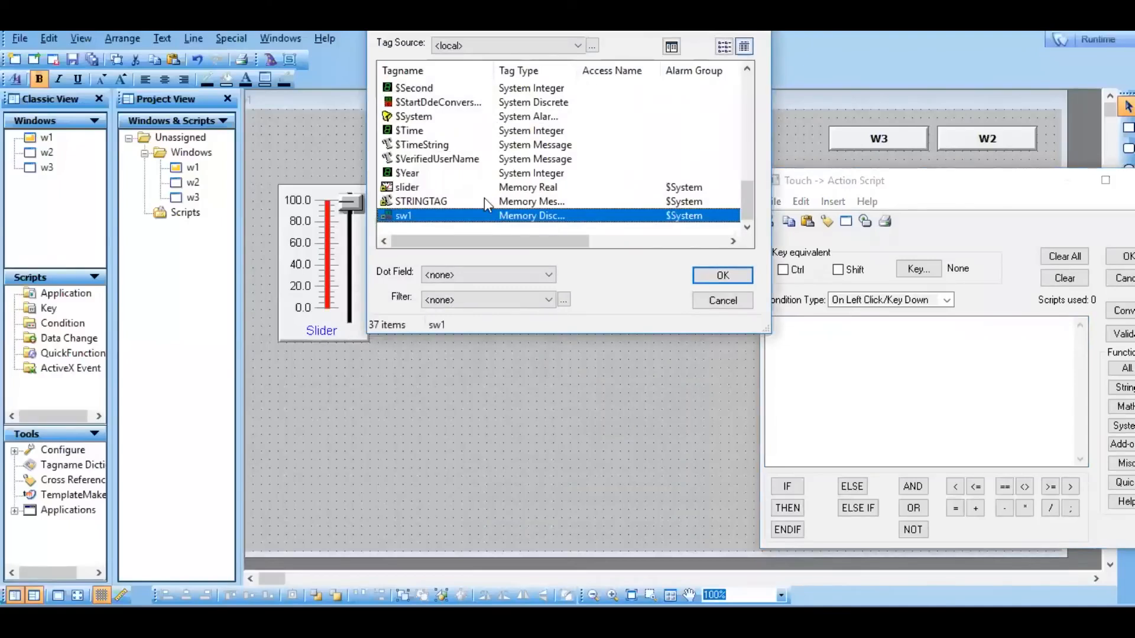
double_click(477, 217)
type("=1")
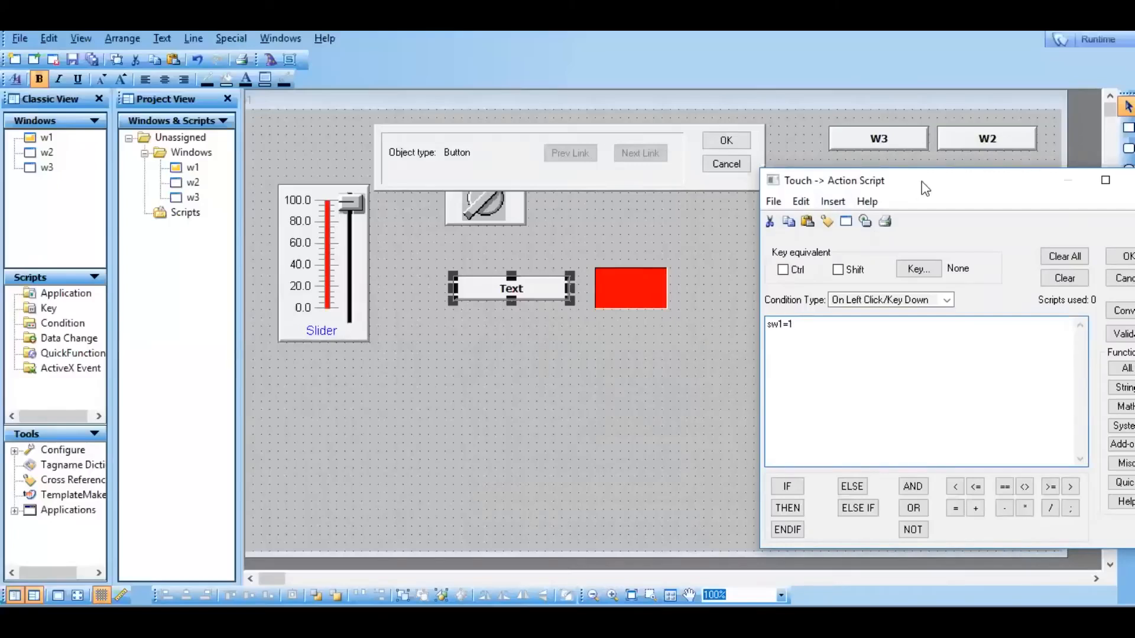
left_click_drag(925, 188, 790, 233)
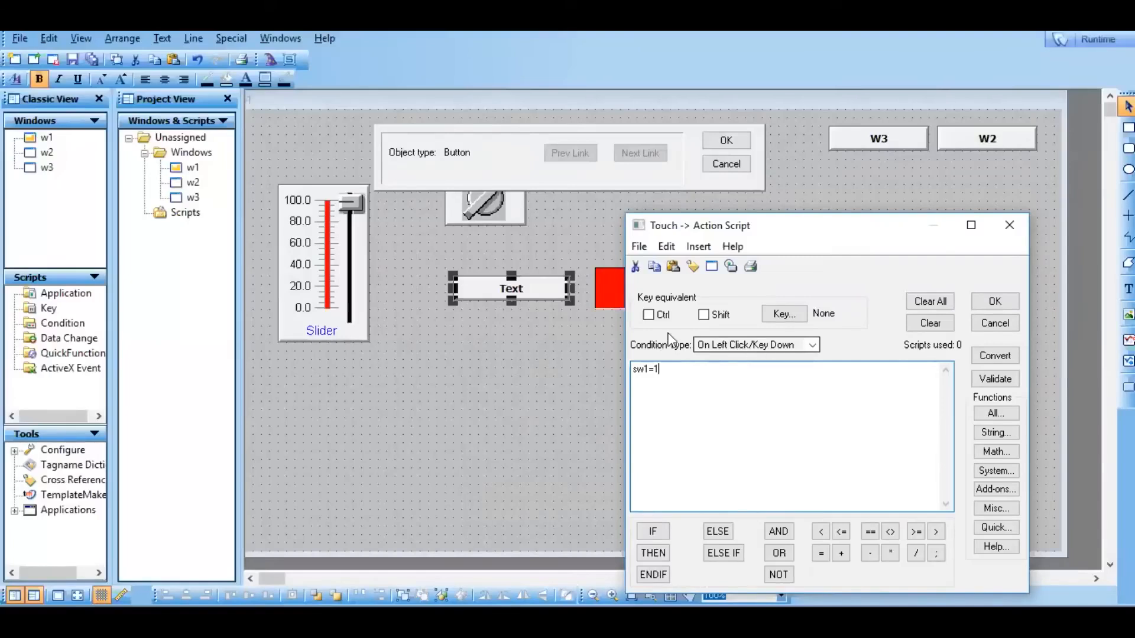
Validate the button's action script and dismiss the resulting dialog.
double_click(644, 367)
left_click(647, 147)
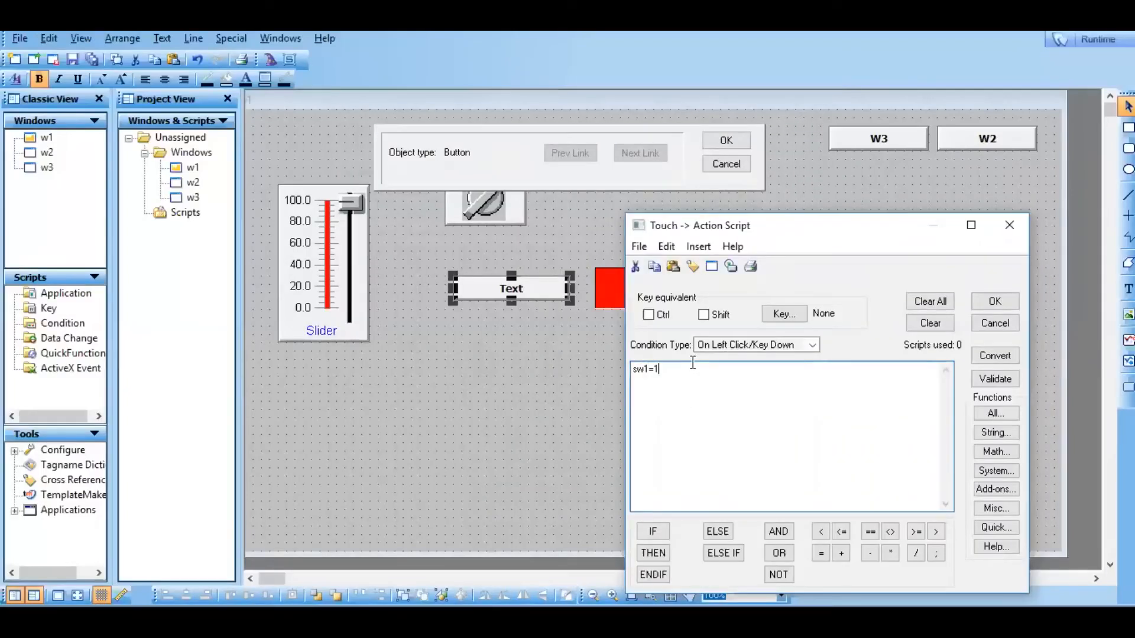
left_click(993, 380)
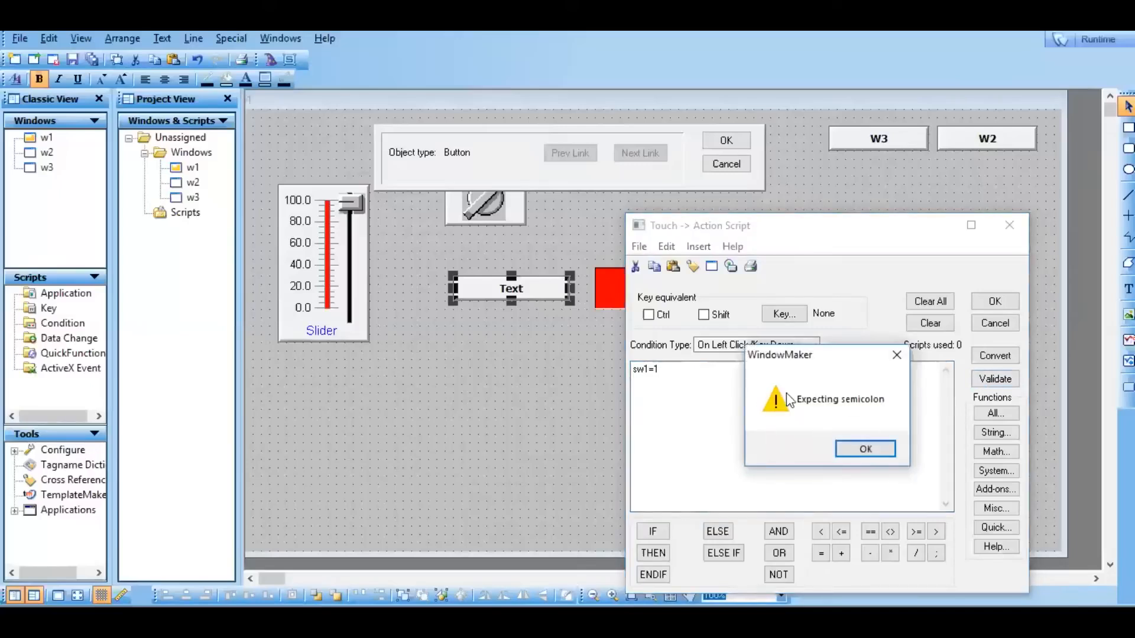
left_click(864, 451)
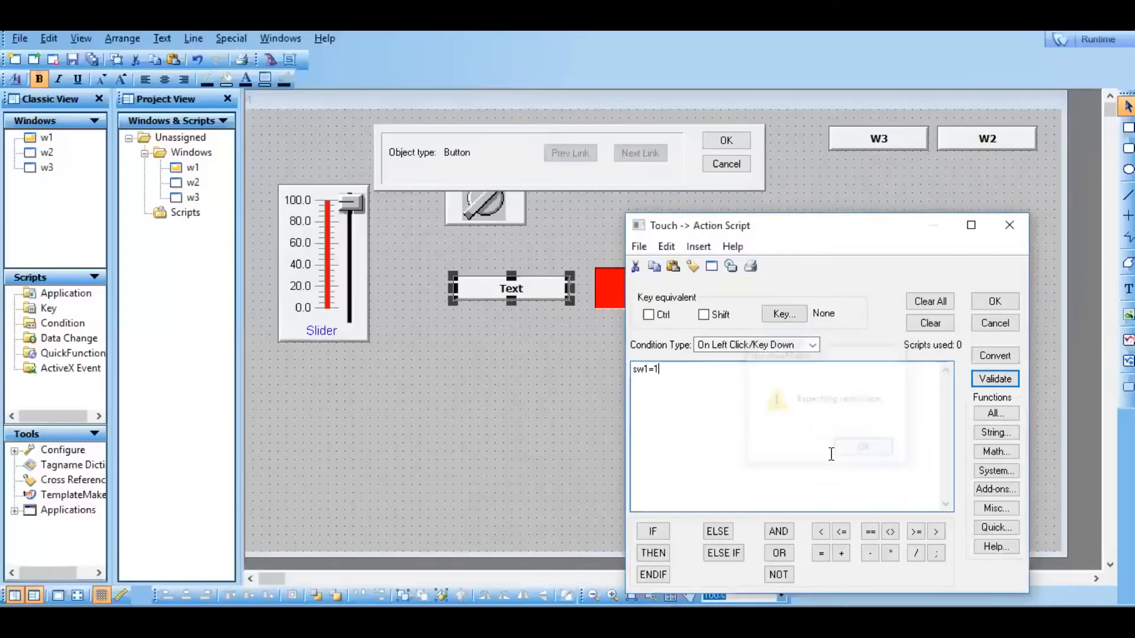
Complete the button's action script as sw1=1; with the missing semicolon, validate it, and accept the script and link settings.
type(";")
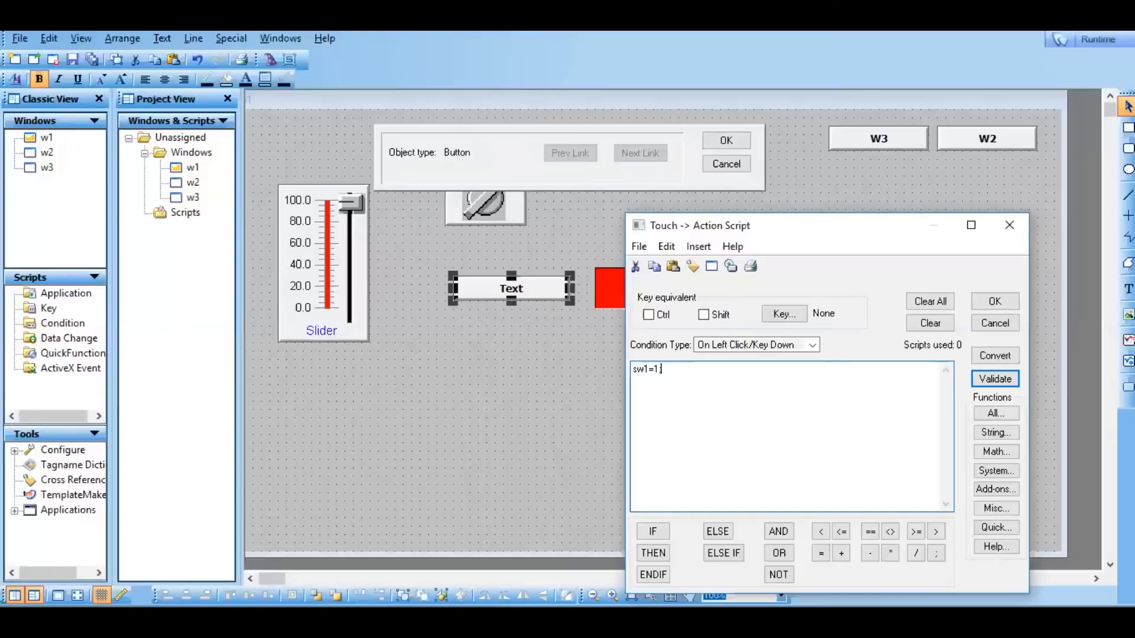
left_click(987, 381)
left_click(995, 302)
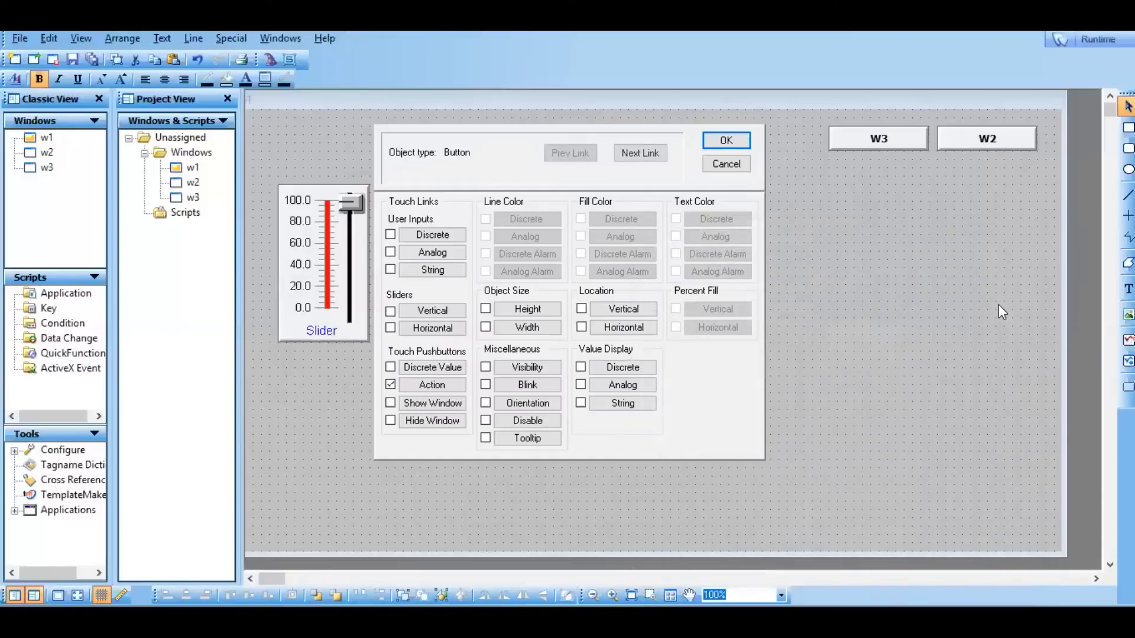
left_click(739, 143)
Test the Text button's effect on the light in runtime and return to development mode.
left_click(1081, 37)
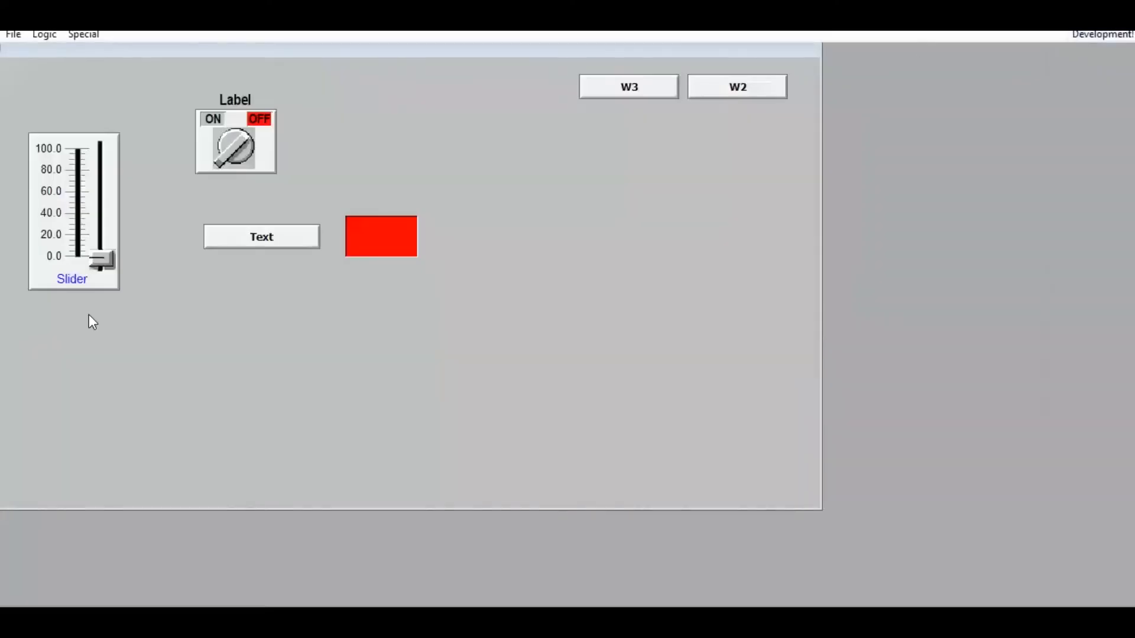
left_click(231, 235)
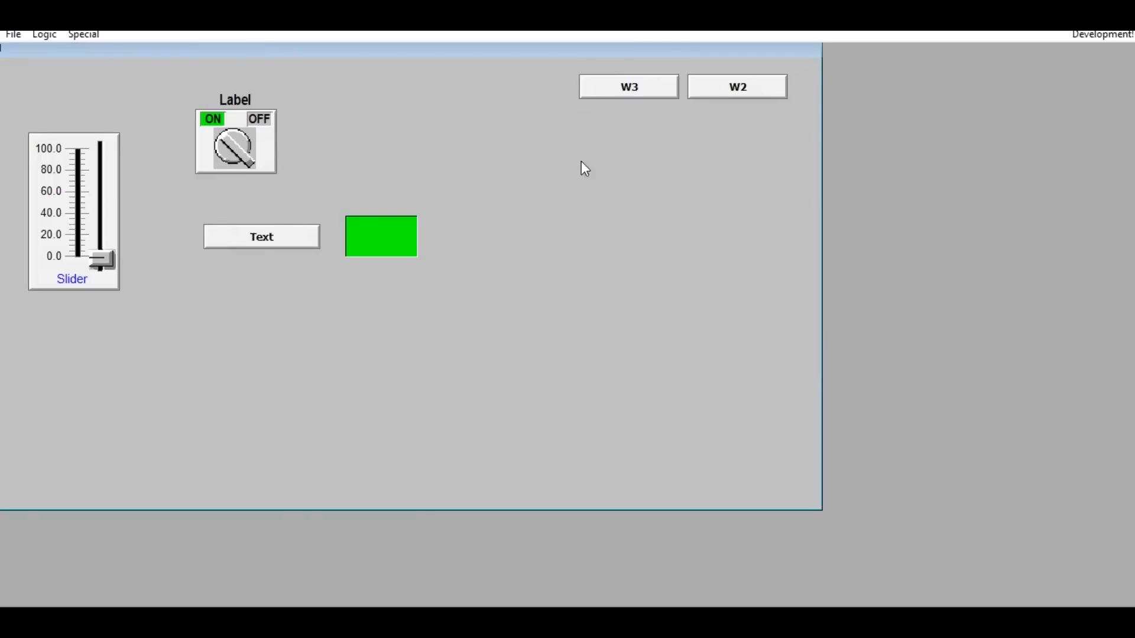
left_click(1103, 36)
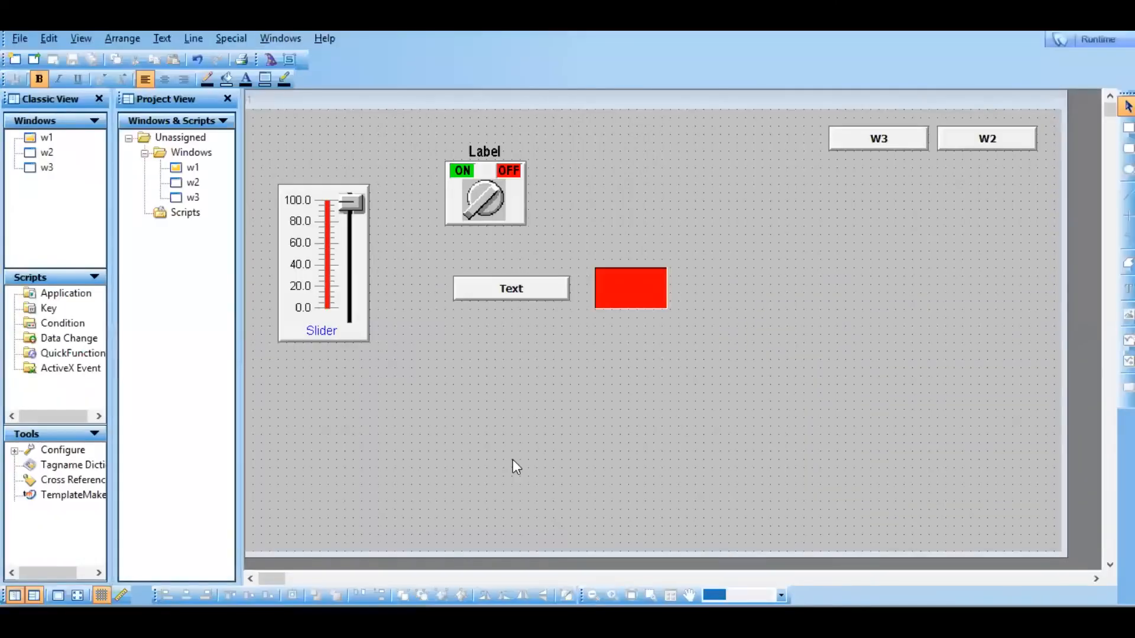
Review the Text button's touch Action script and close its settings without editing the script.
double_click(519, 289)
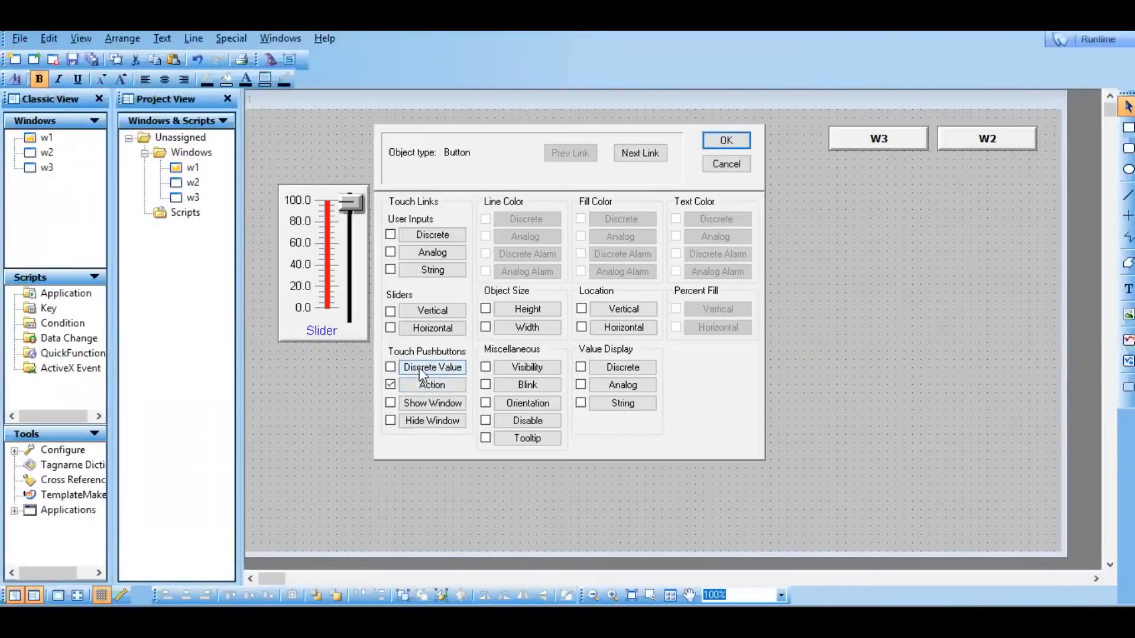
left_click(432, 386)
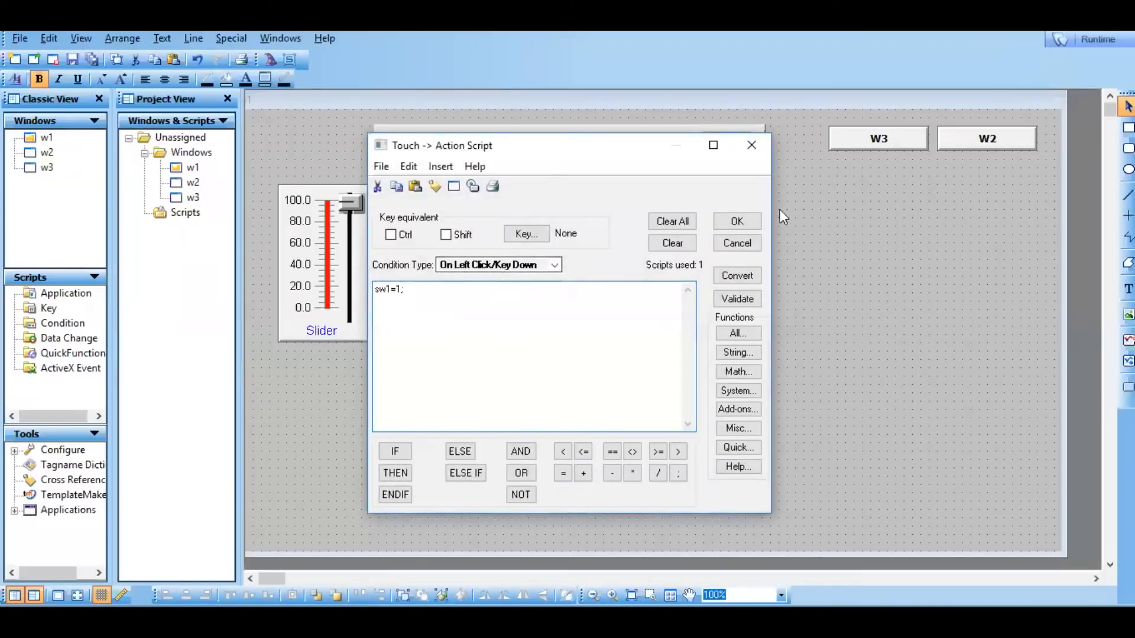
left_click(733, 221)
left_click(727, 141)
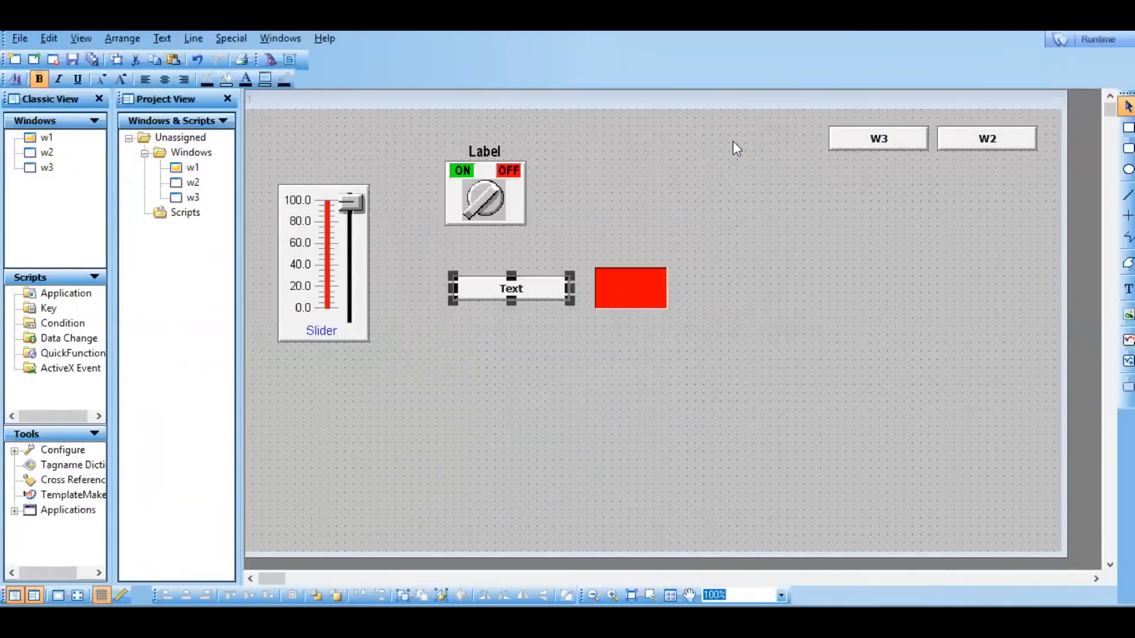
Duplicate the Text button and place the copy directly below the original.
right_click(530, 287)
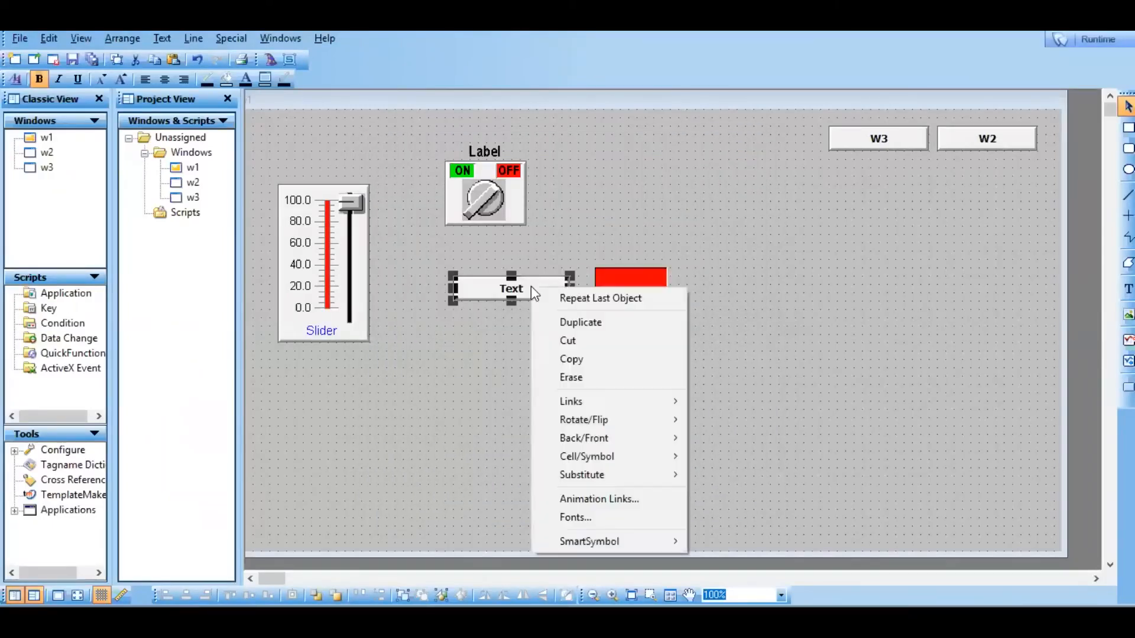
left_click(555, 322)
left_click_drag(523, 302, 513, 329)
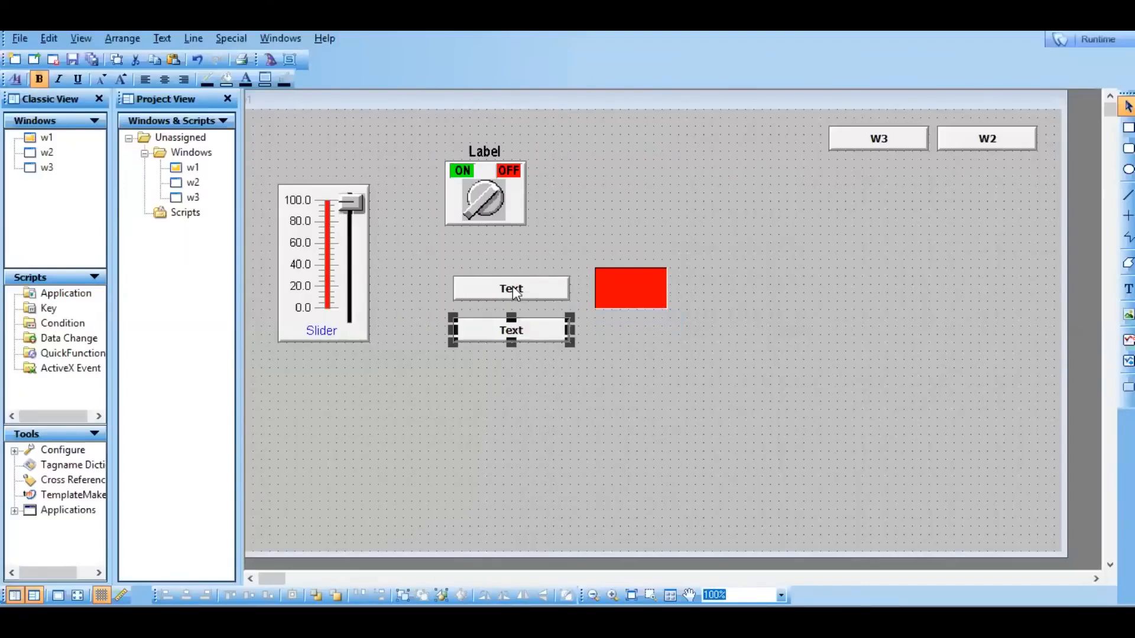
Substitute the upper Text button's label string with on.
left_click(512, 289)
right_click(512, 286)
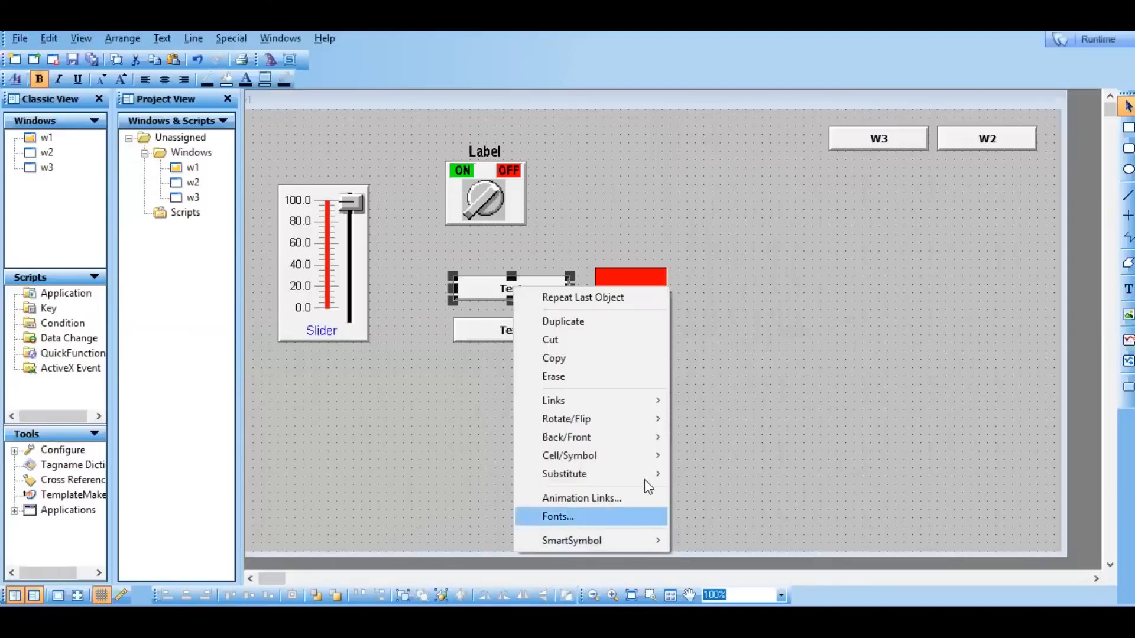
mouse_move(646, 477)
left_click(746, 494)
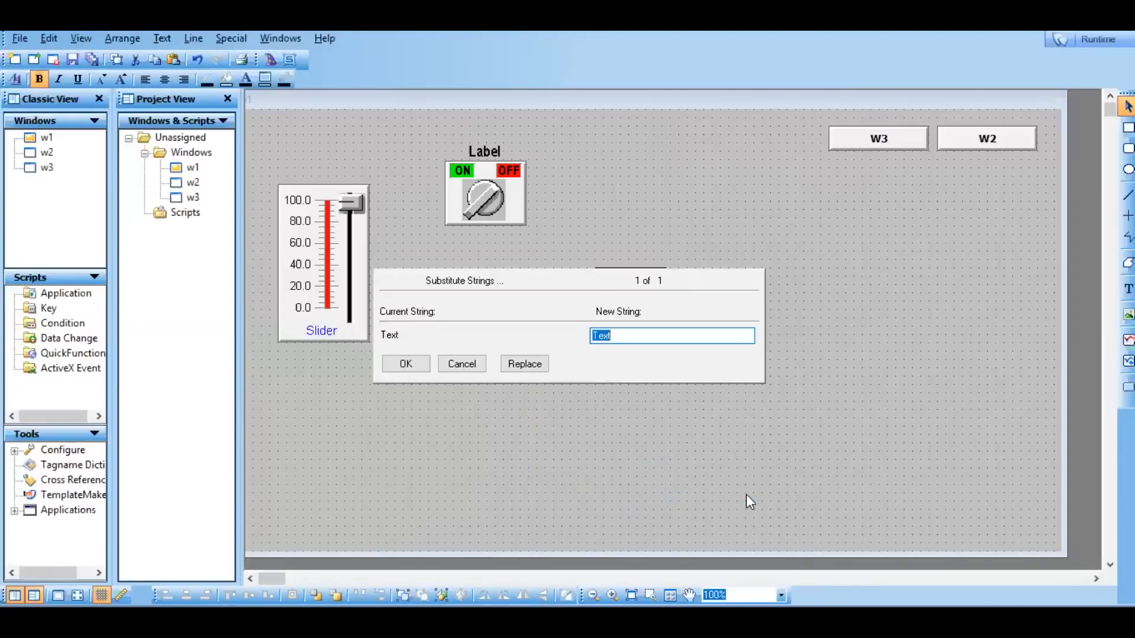
type("on")
left_click(419, 364)
Substitute the lower Text button's label string with off.
left_click(530, 338)
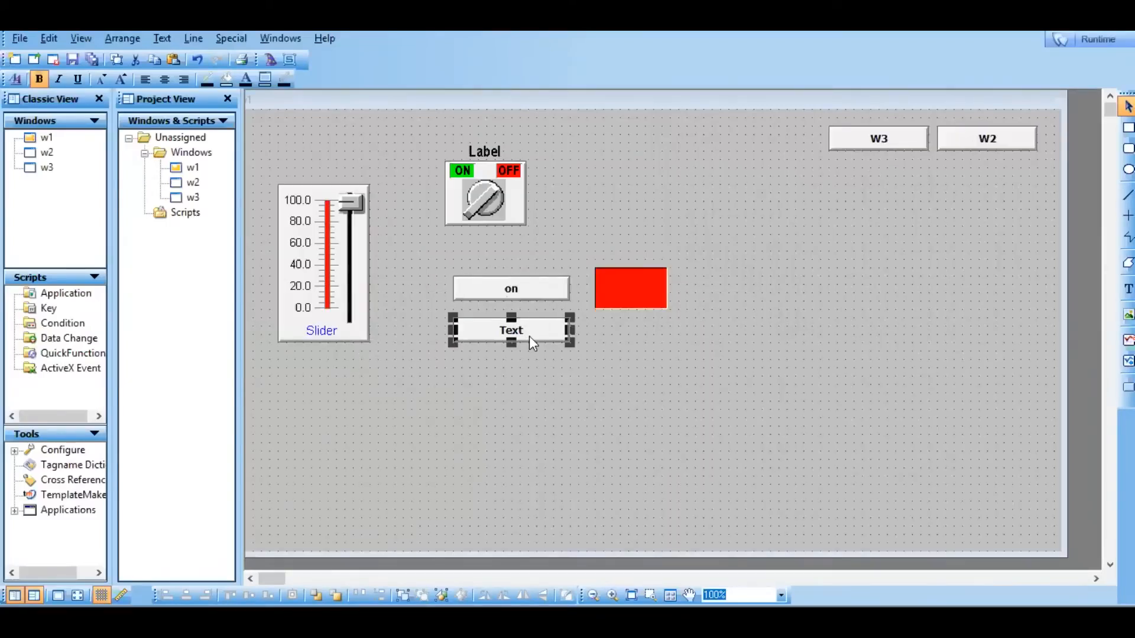
right_click(530, 338)
mouse_move(669, 518)
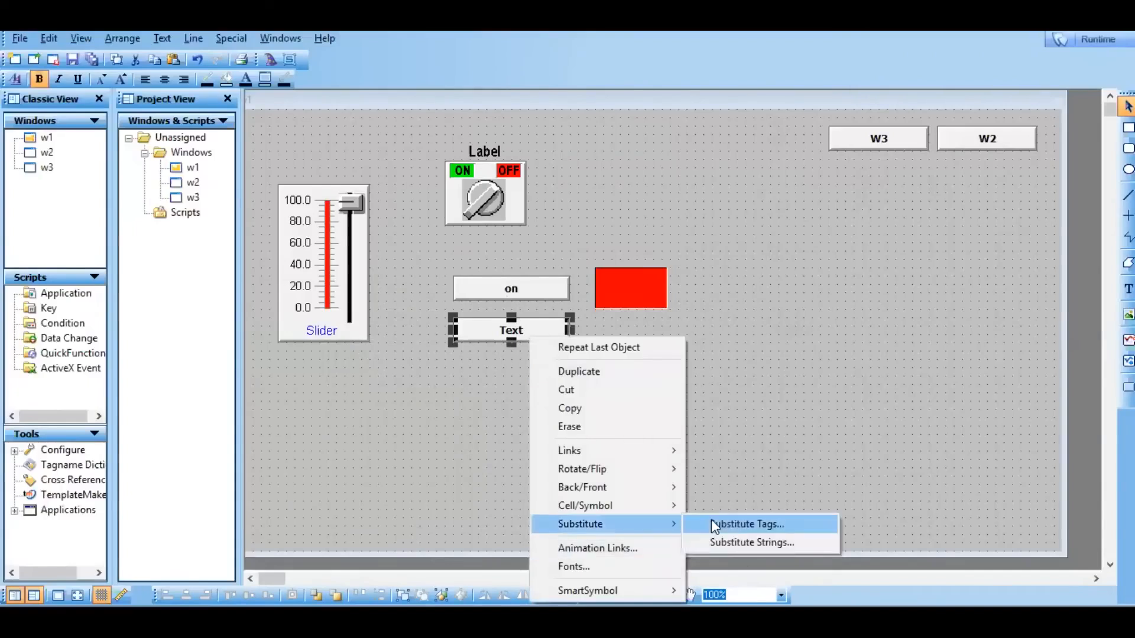
left_click(718, 538)
type("off")
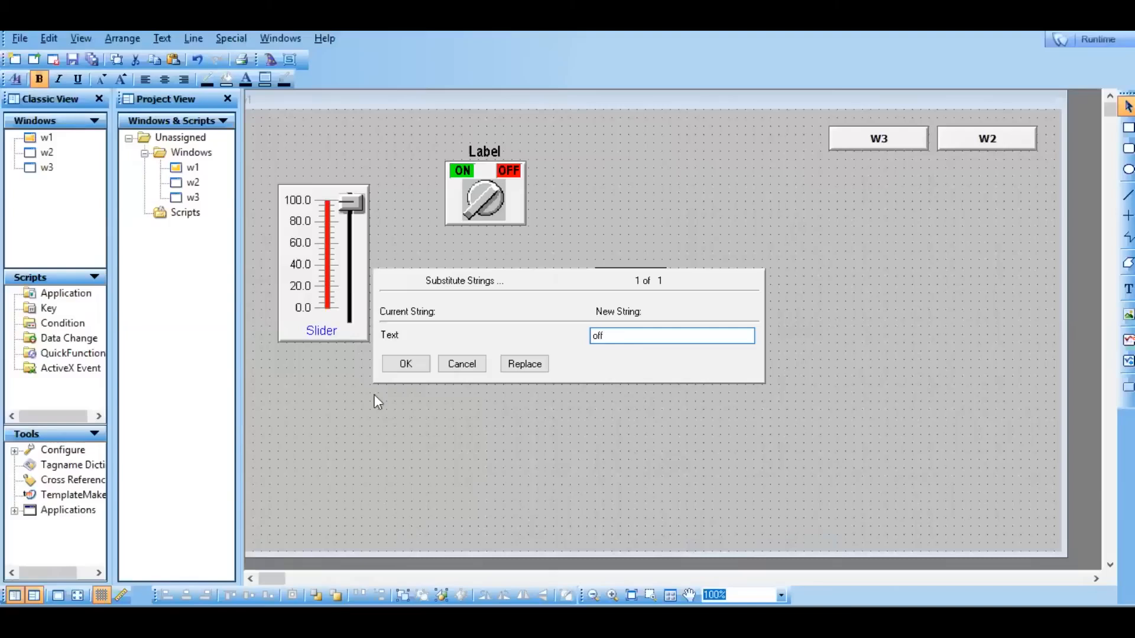
left_click(405, 363)
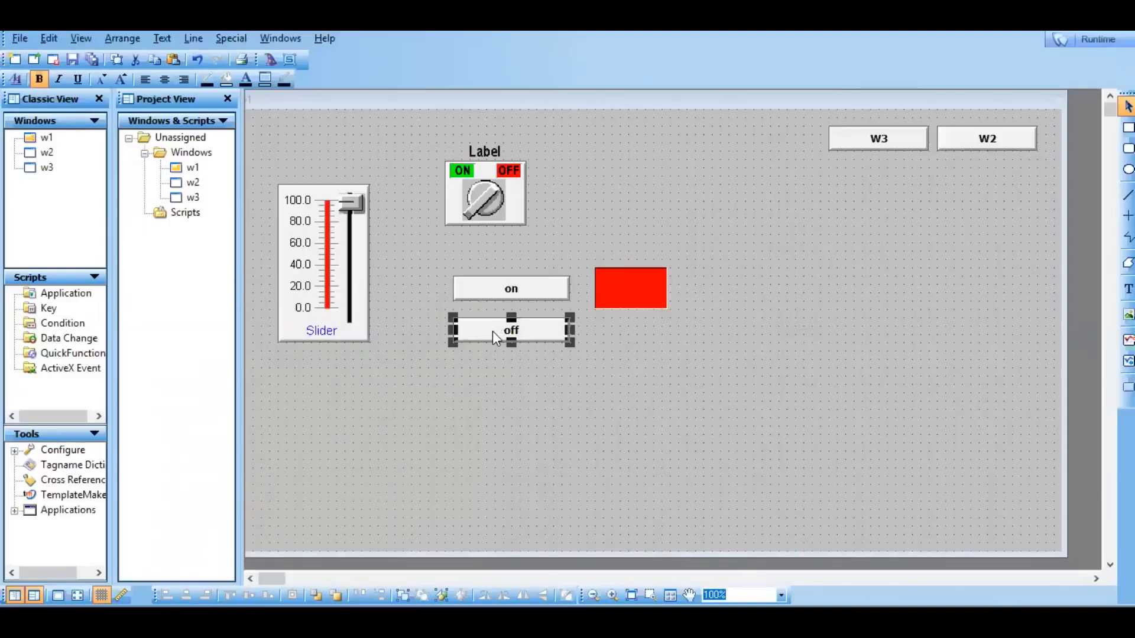
Change the off button's On Left Click/Key Down action script to sw1=0; and accept its link settings.
double_click(492, 332)
left_click(433, 385)
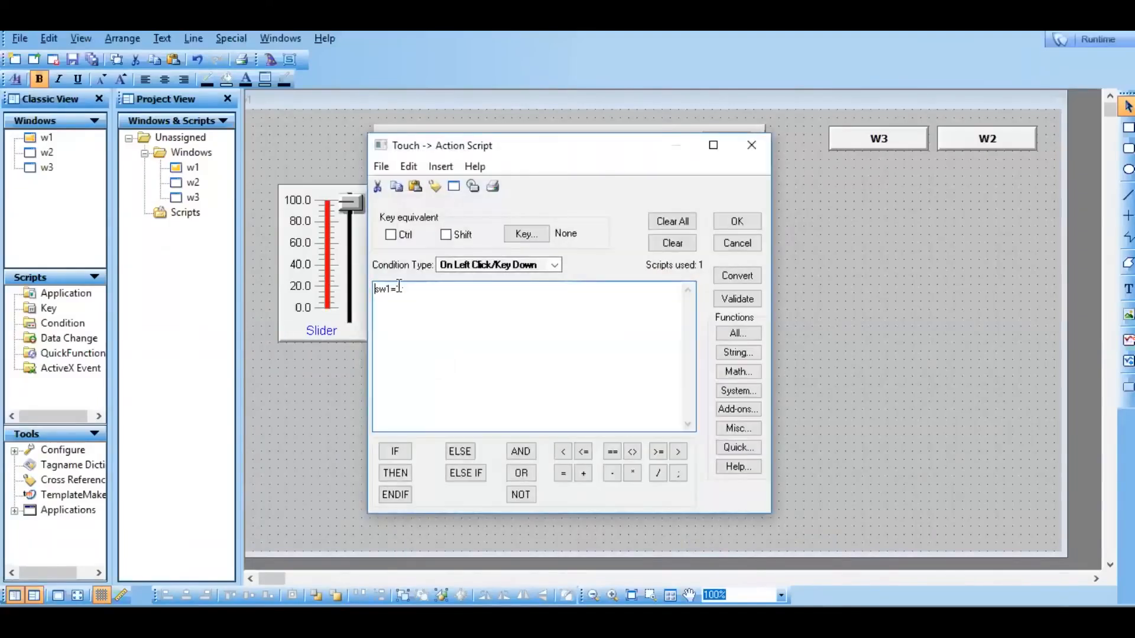
double_click(399, 288)
type("0")
left_click(727, 216)
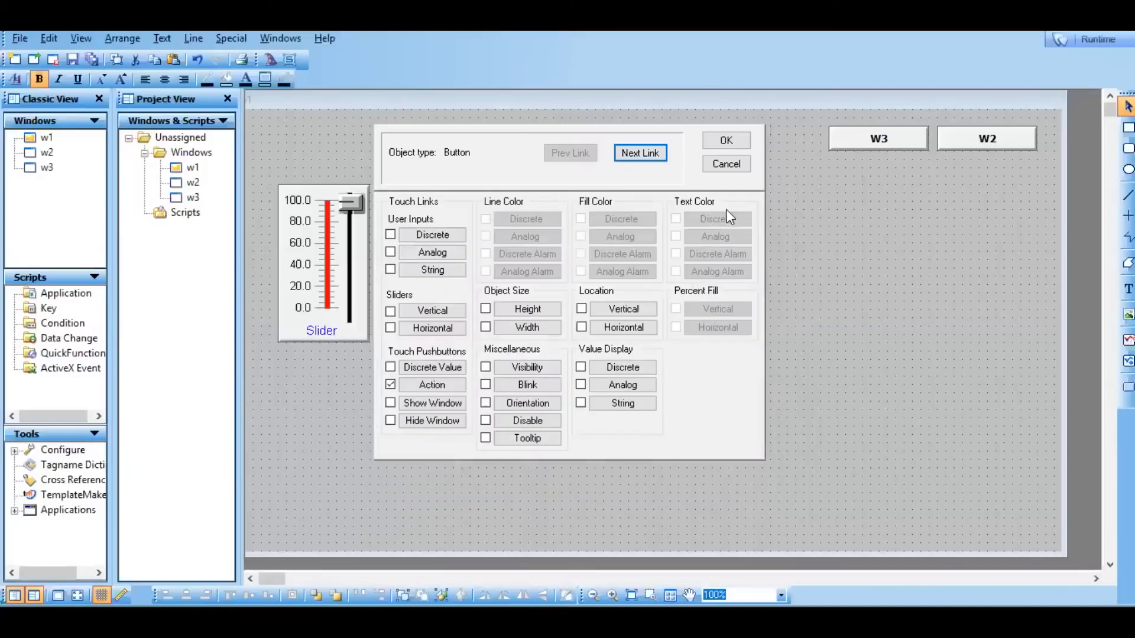
left_click(726, 140)
Test the light in runtime by alternating the off and on buttons, then return to development mode.
left_click(519, 285)
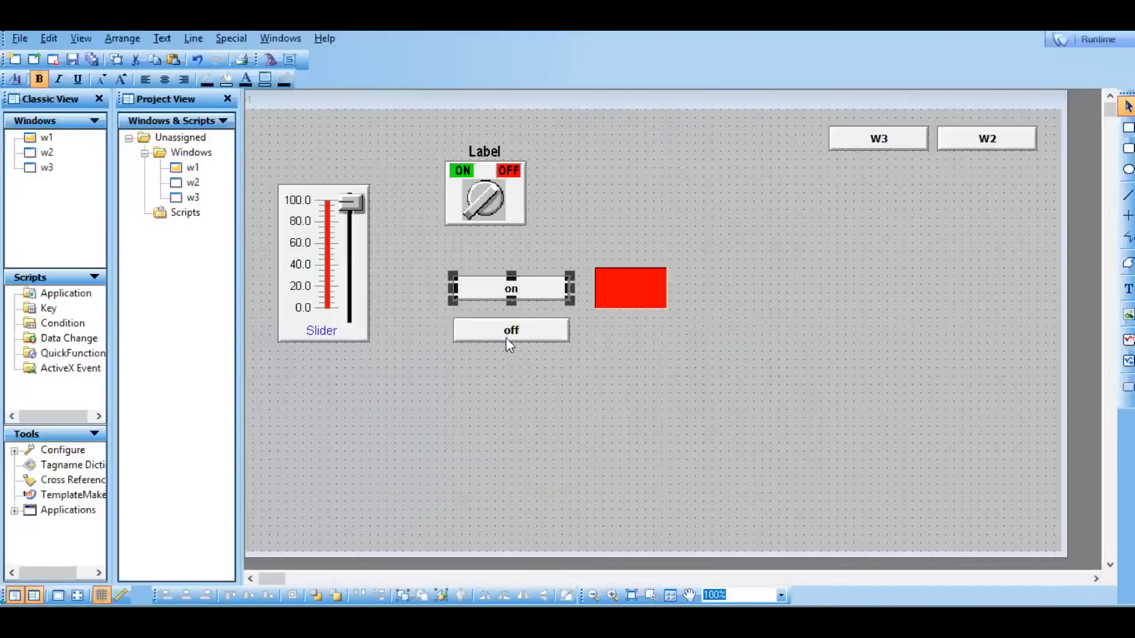
left_click(941, 239)
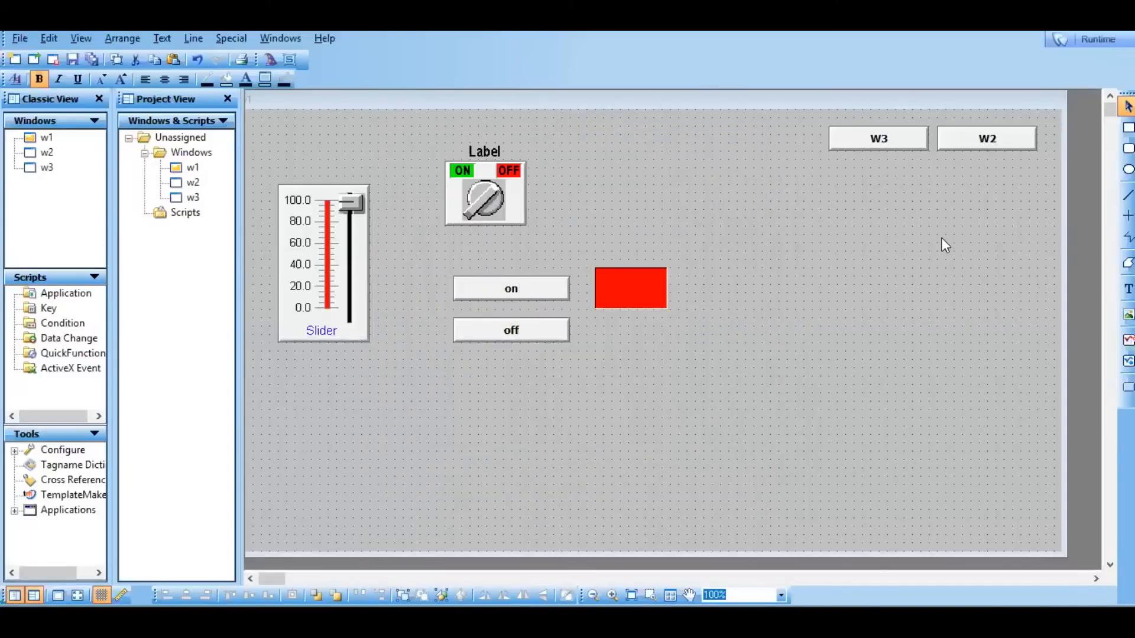
left_click(1099, 39)
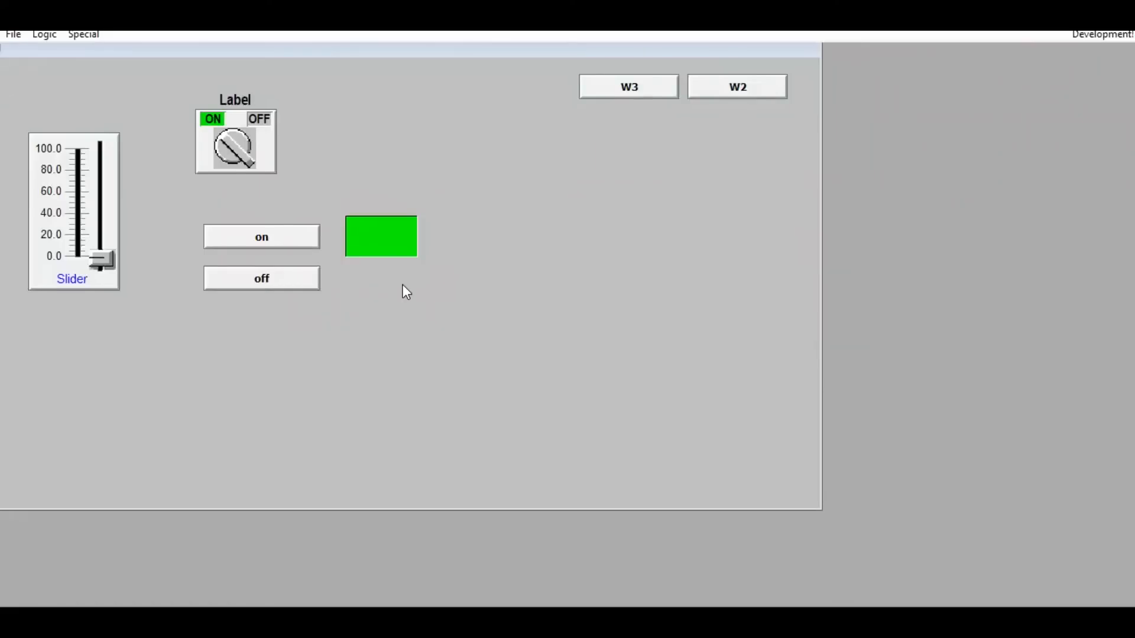
left_click(287, 291)
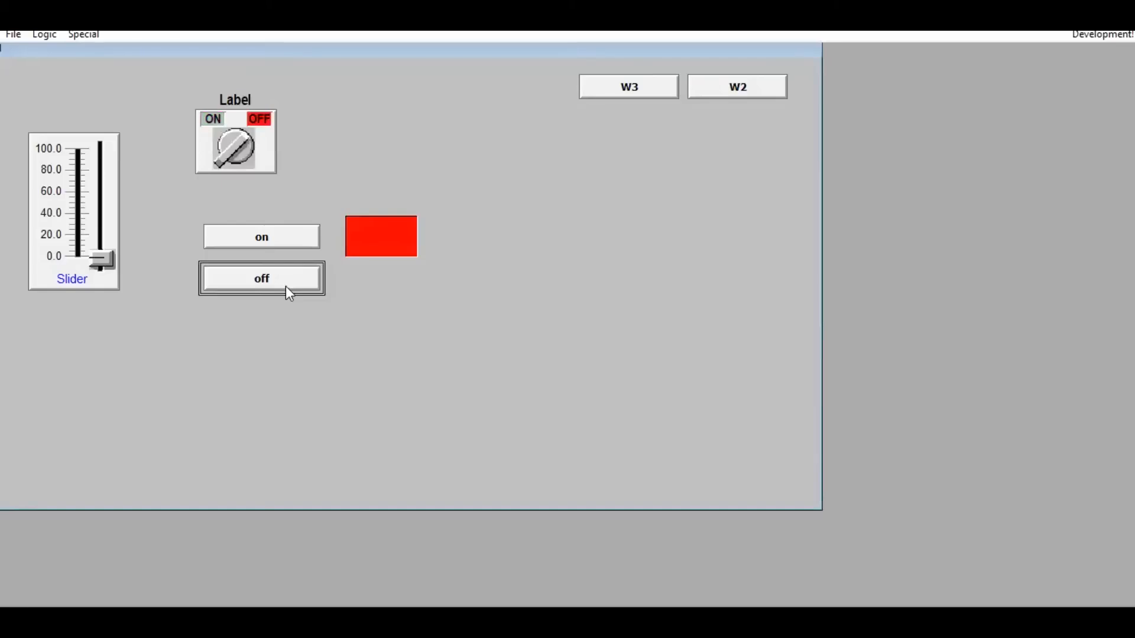
left_click(299, 237)
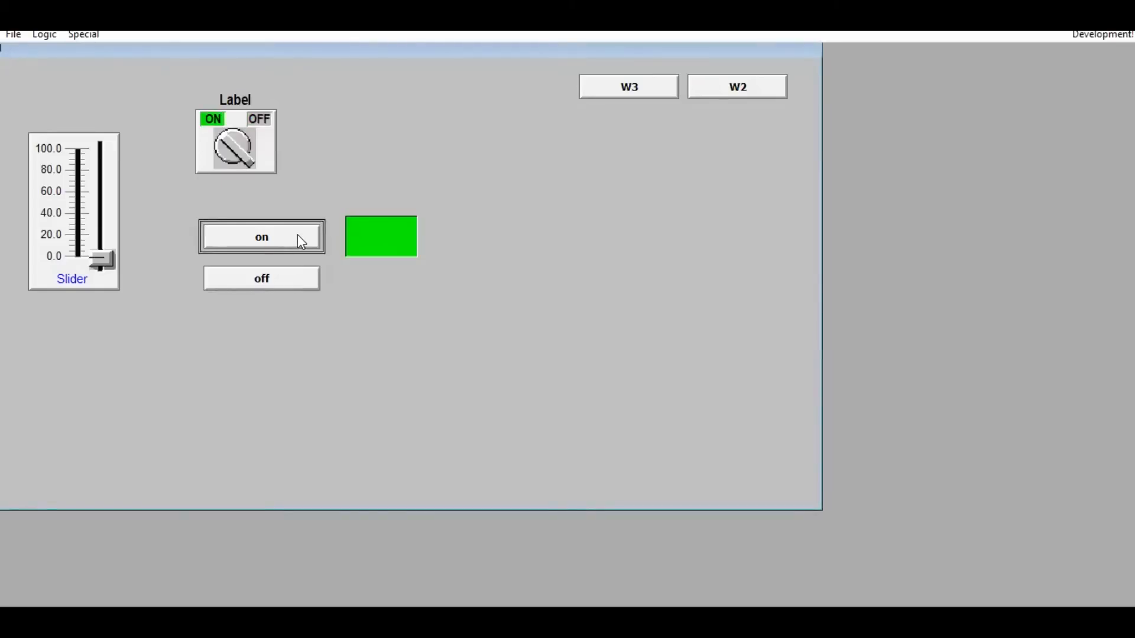
left_click(275, 282)
left_click(268, 247)
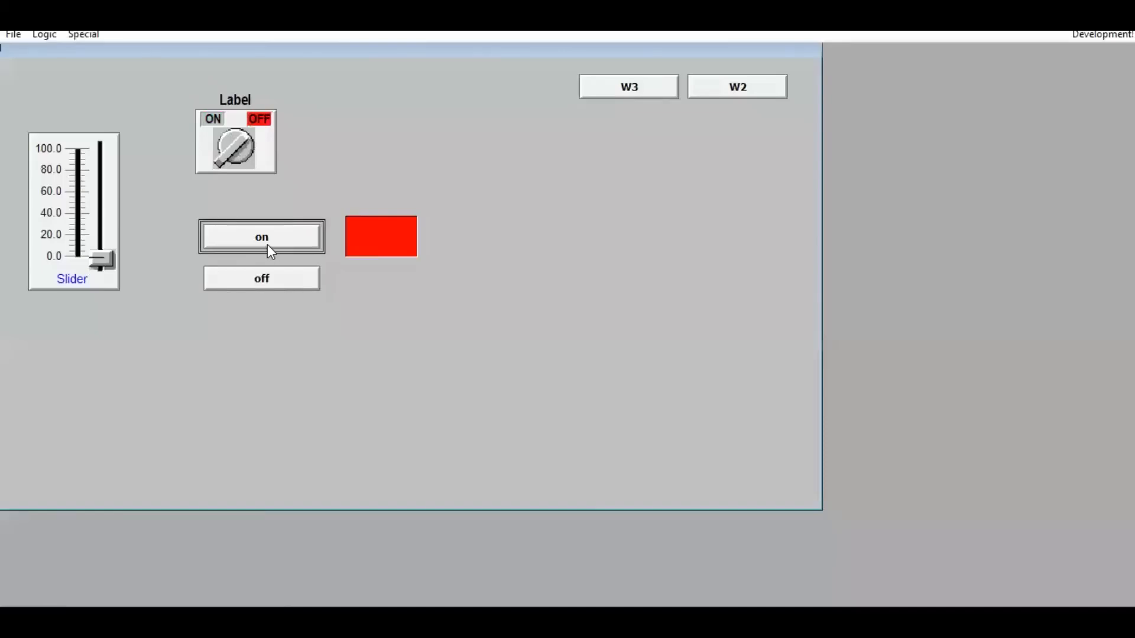
left_click(276, 285)
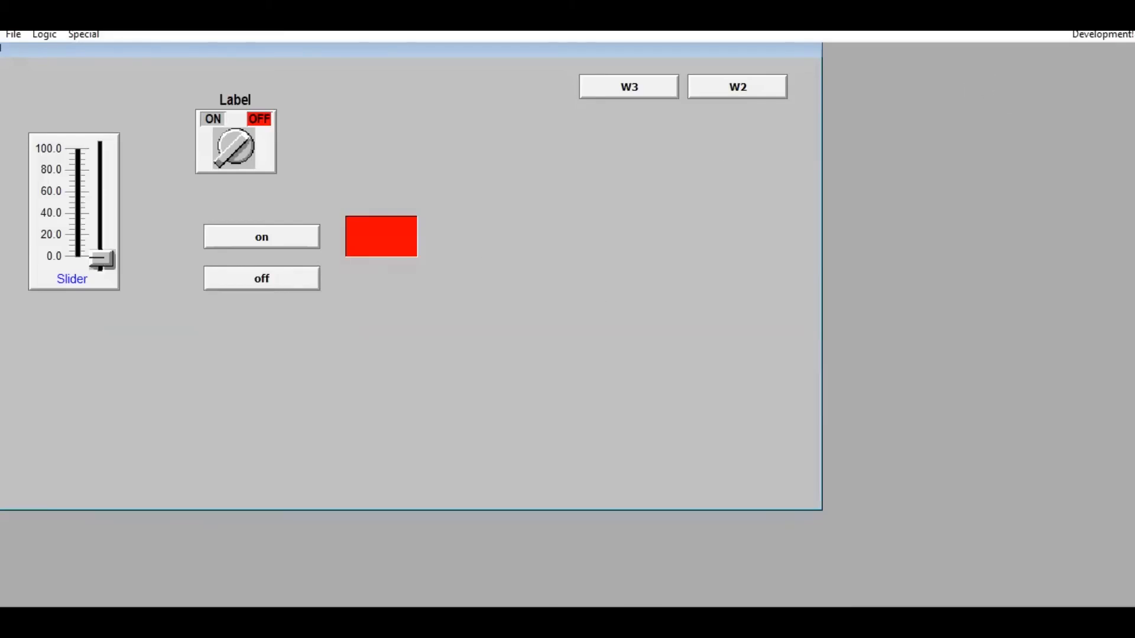
left_click(1079, 33)
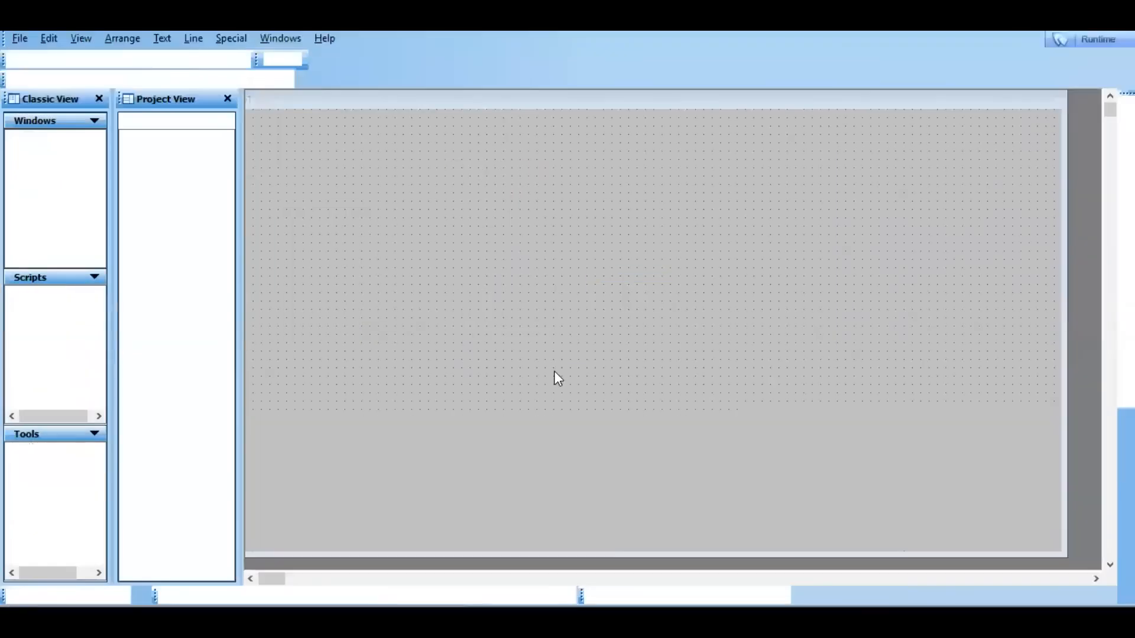
Inspect the off button's animation links and the W3 button's Show Window selection, cancelling out of both.
double_click(542, 336)
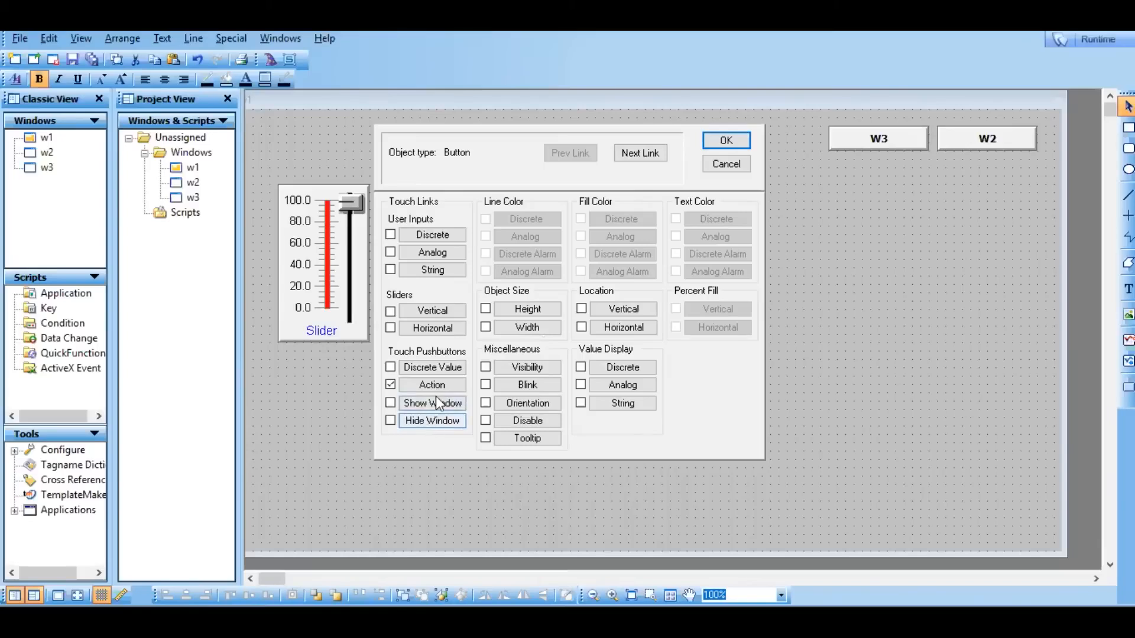
left_click(726, 165)
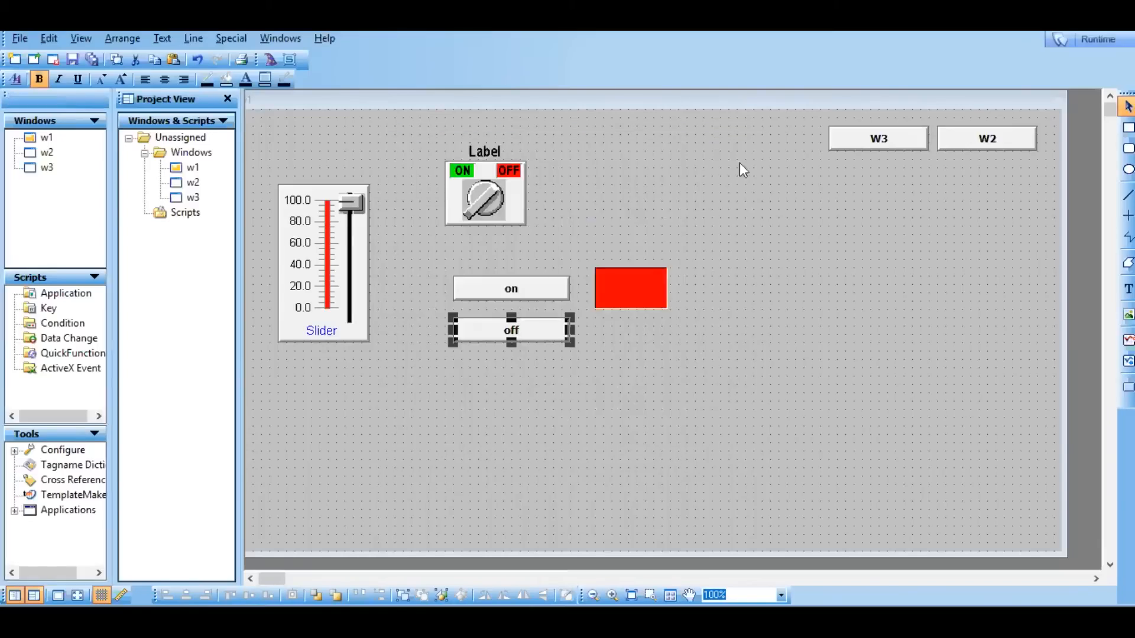
double_click(888, 139)
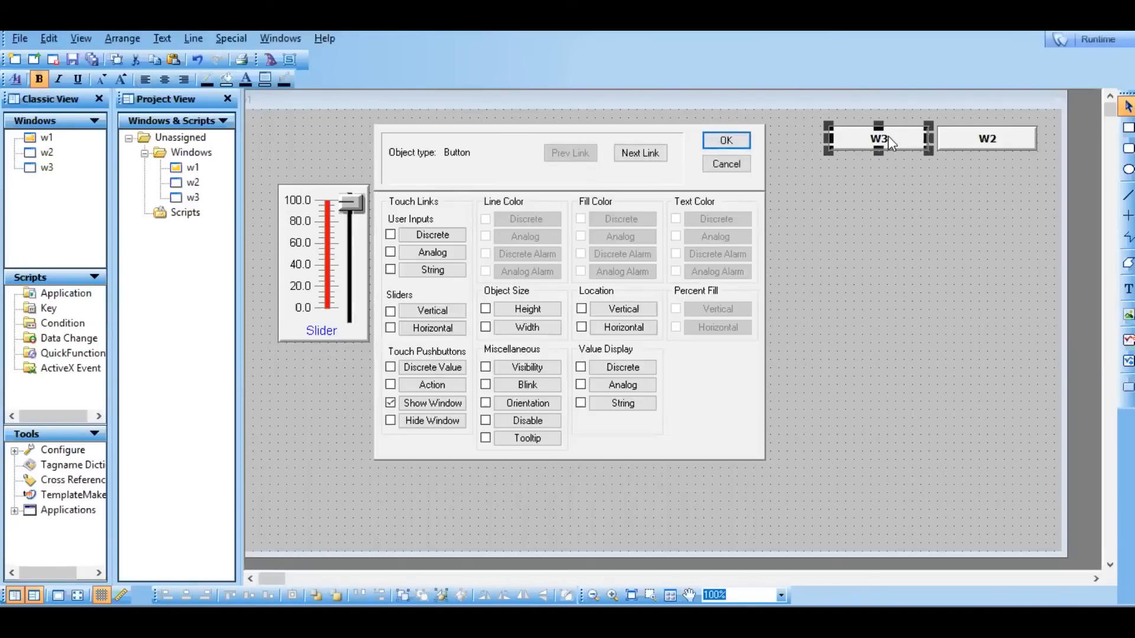
left_click(428, 403)
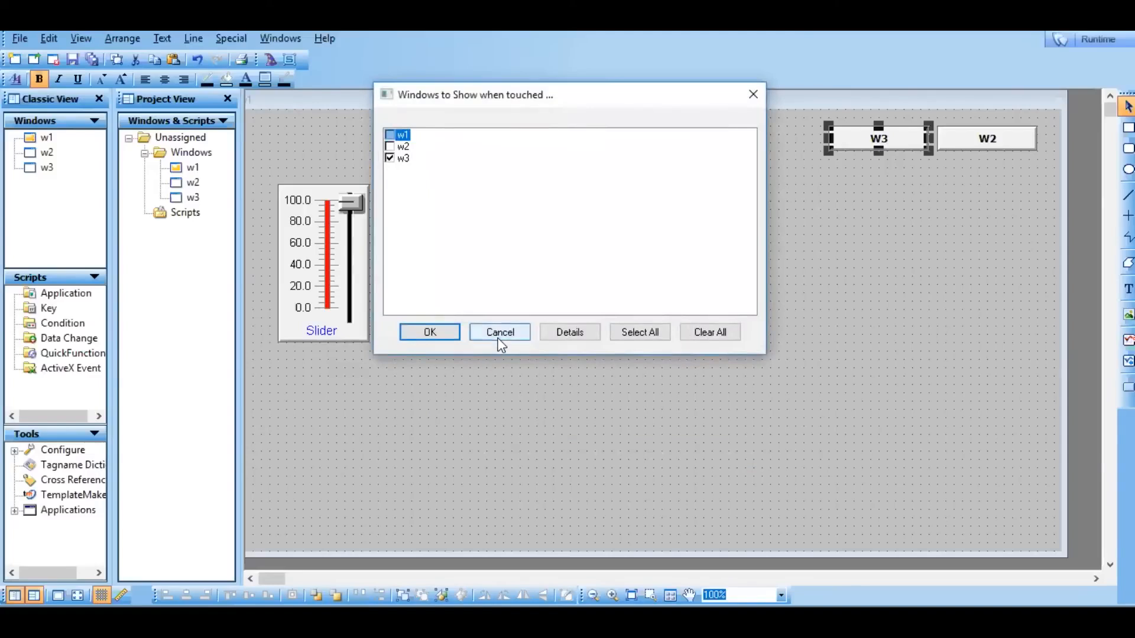
left_click(499, 335)
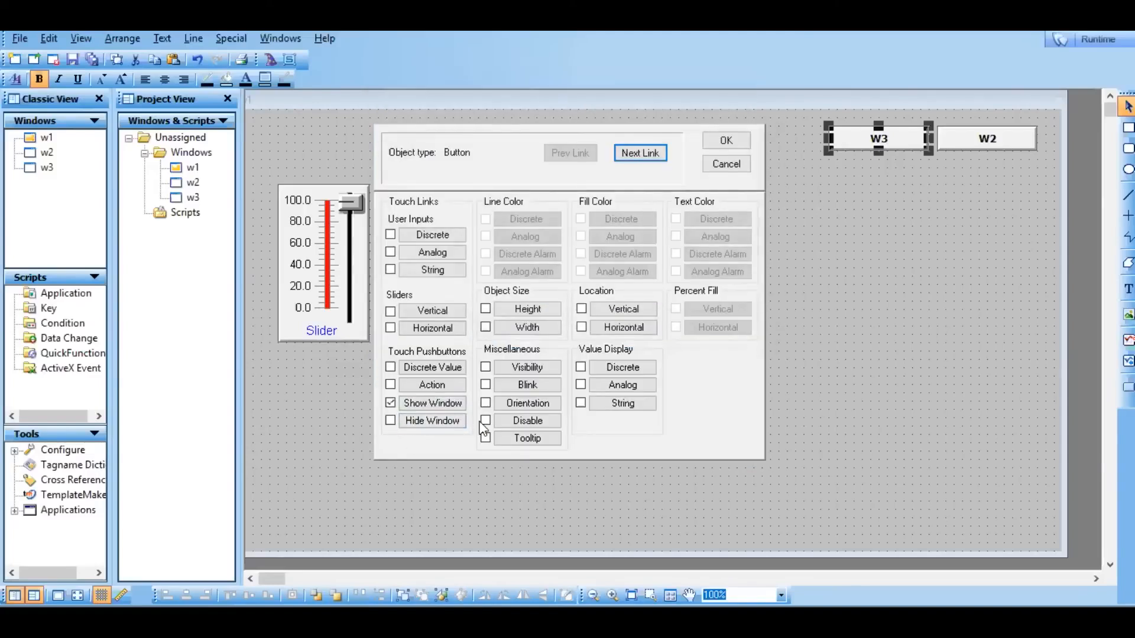
left_click(725, 164)
left_click(875, 395)
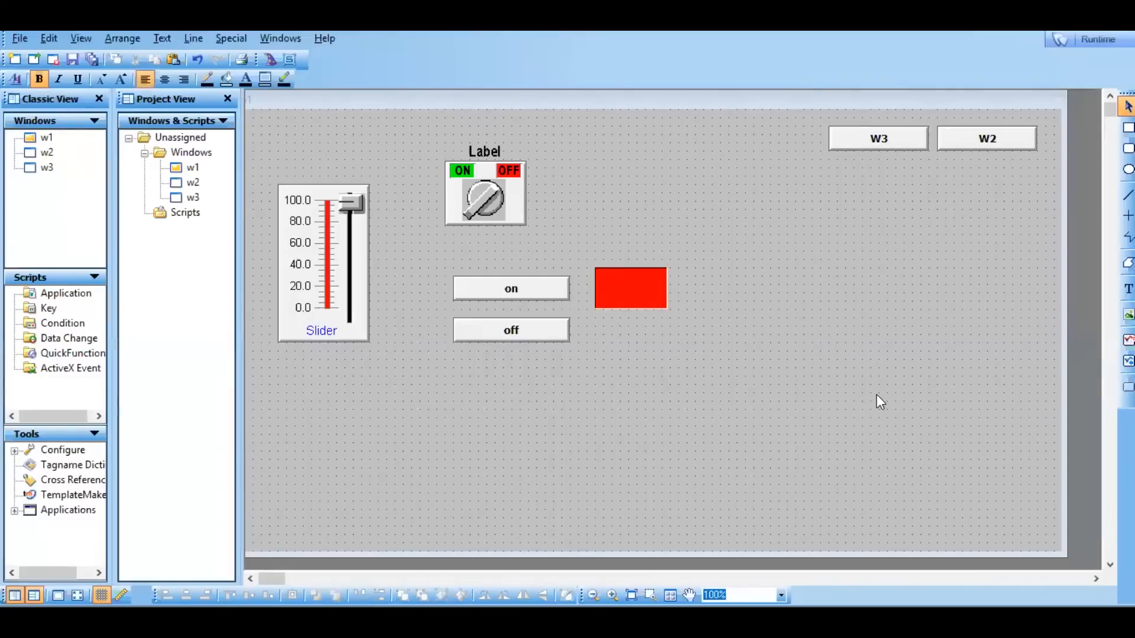
Draw a button in the lower-right corner of window w1 and substitute its label string with exit.
left_click(1127, 387)
left_click_drag(922, 517, 1040, 539)
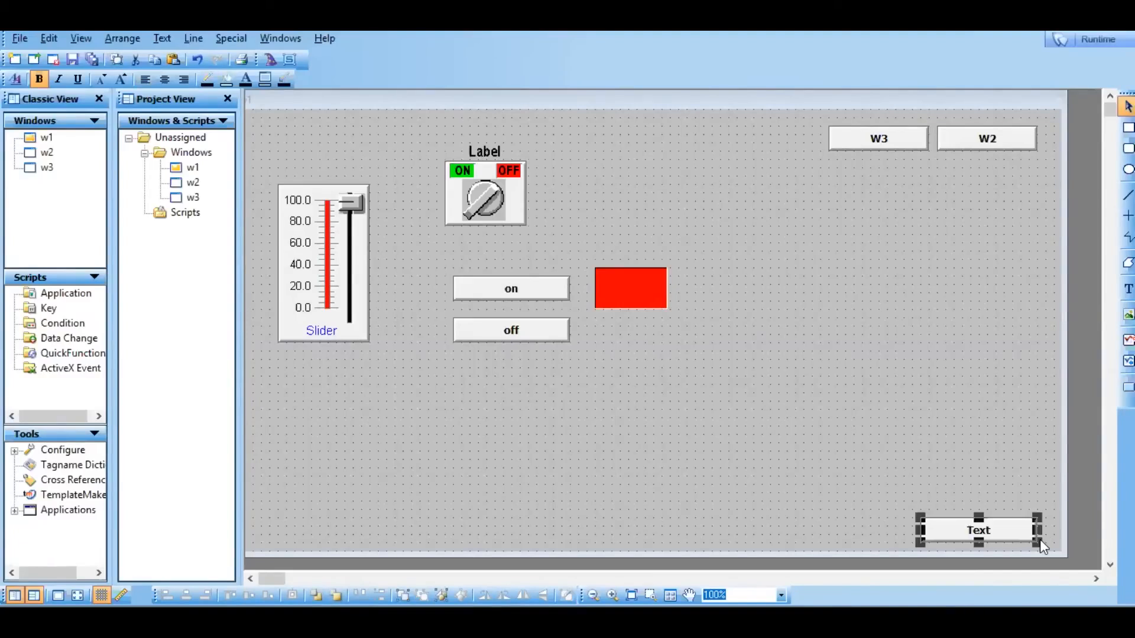
right_click(998, 530)
mouse_move(1034, 444)
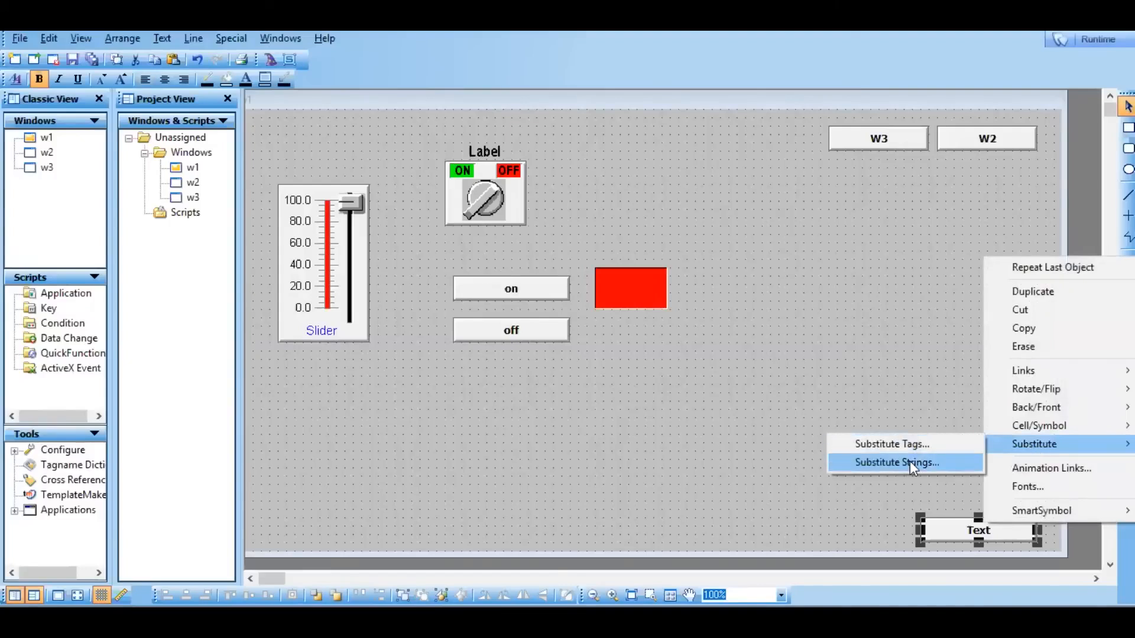
left_click(910, 462)
type("ex")
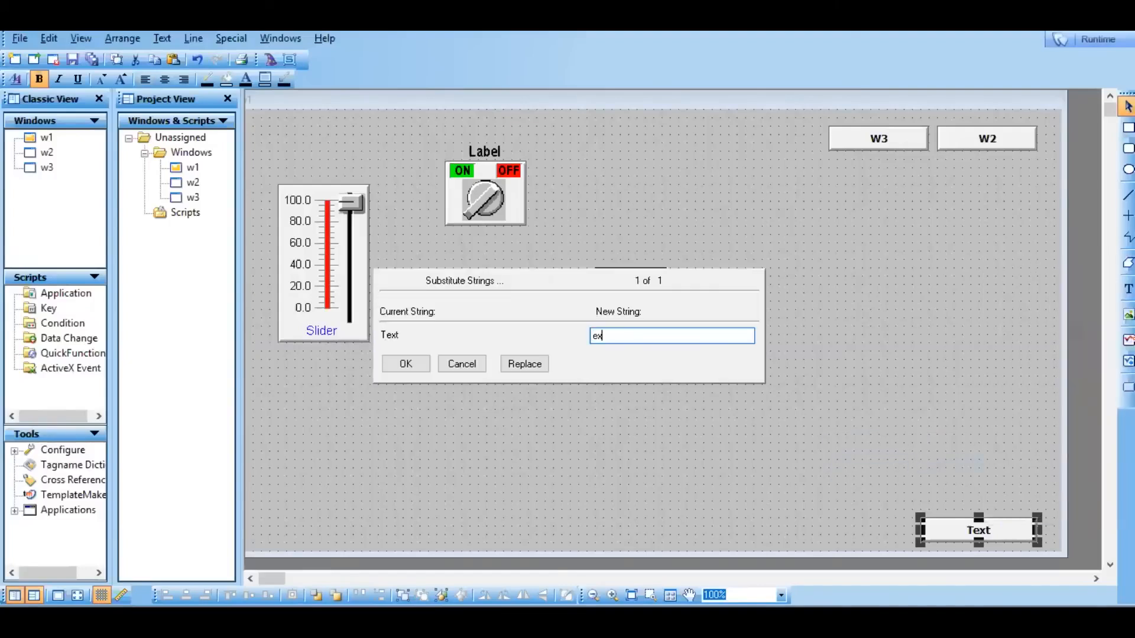
type("it")
left_click(414, 369)
left_click(731, 445)
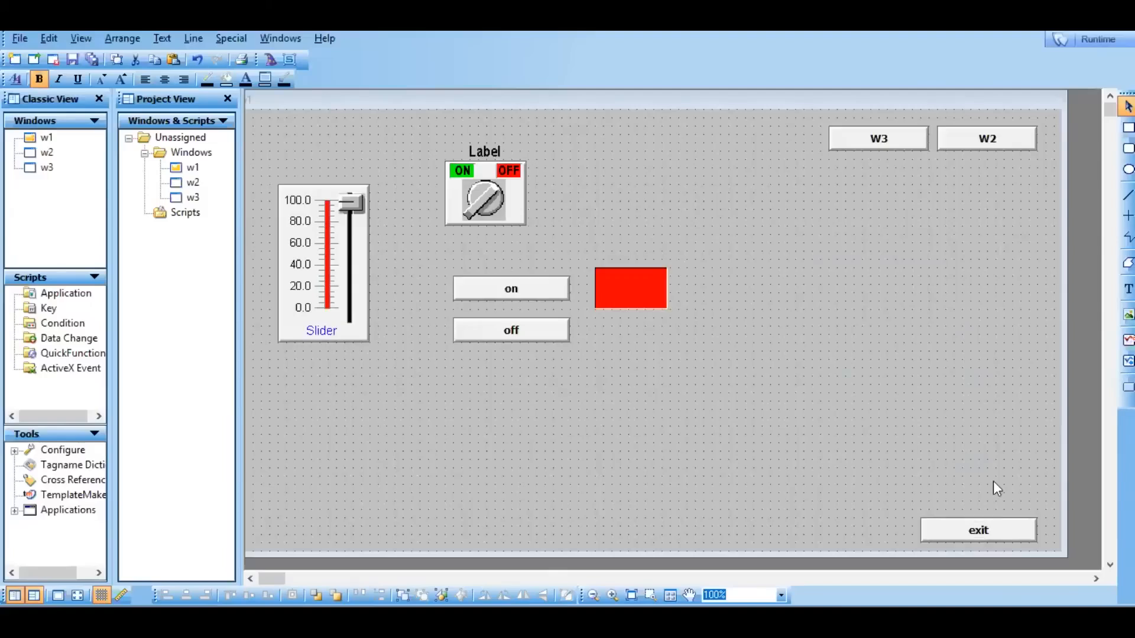
Give the exit button a Hide Window touch link for window w1 and accept its link settings.
double_click(964, 539)
left_click(432, 421)
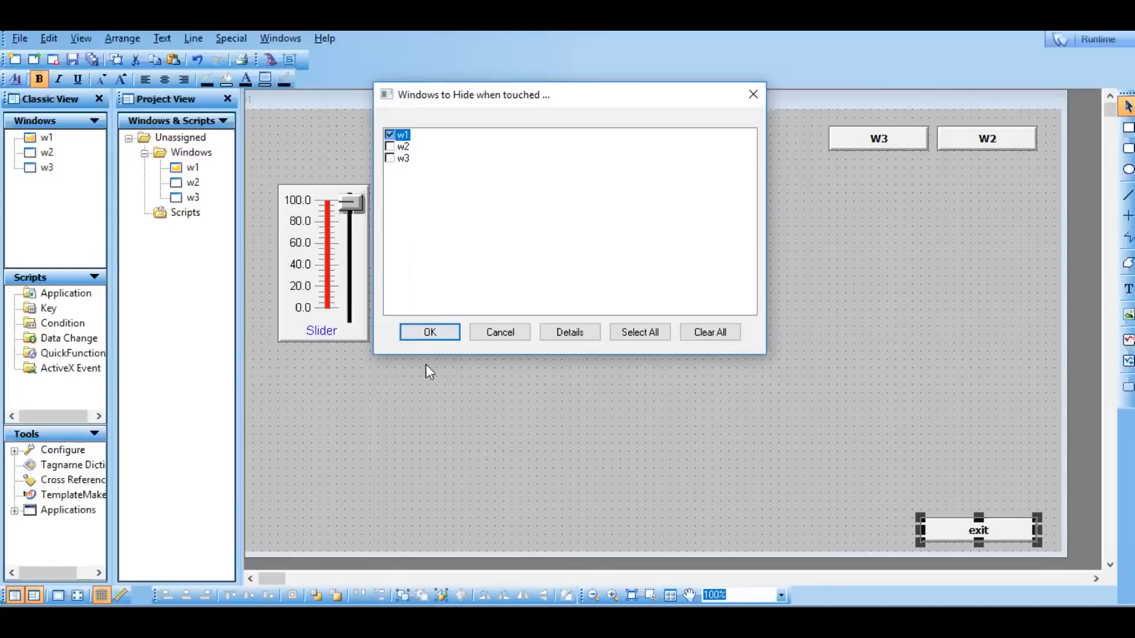
left_click(431, 339)
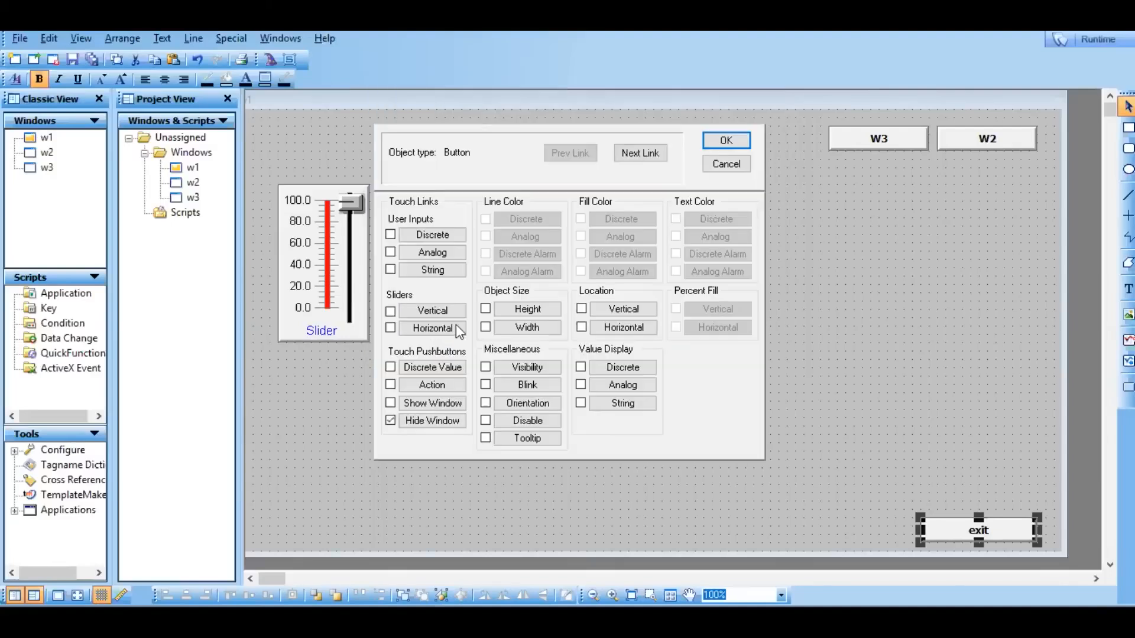
left_click(734, 145)
Switch to runtime, move window w1 fully into view and test its exit button.
left_click(1088, 43)
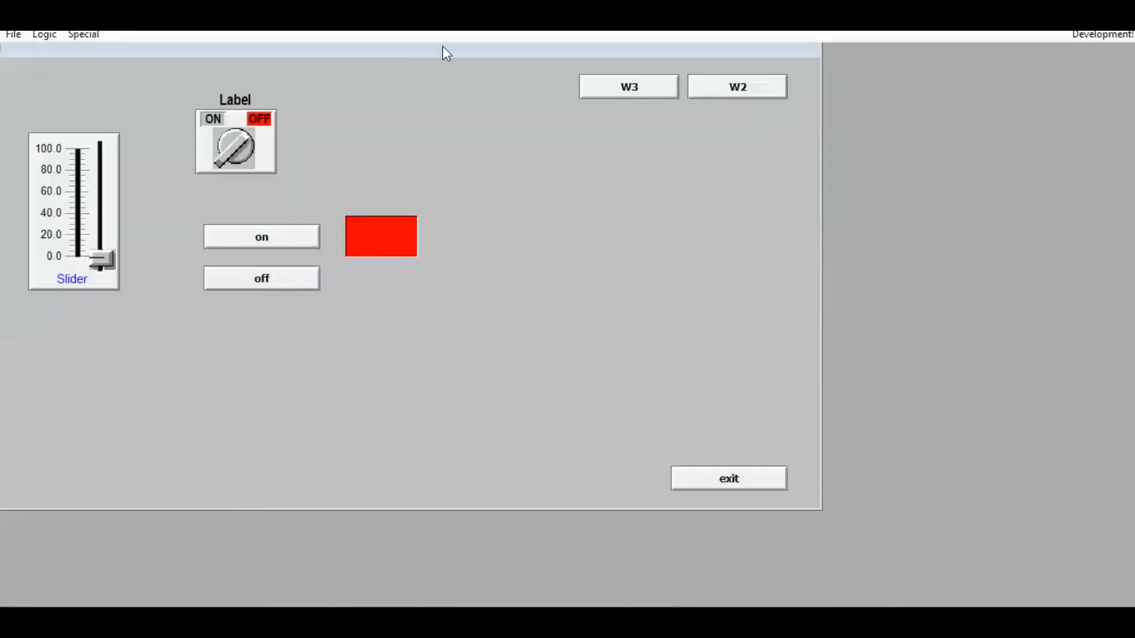
left_click_drag(107, 47, 164, 50)
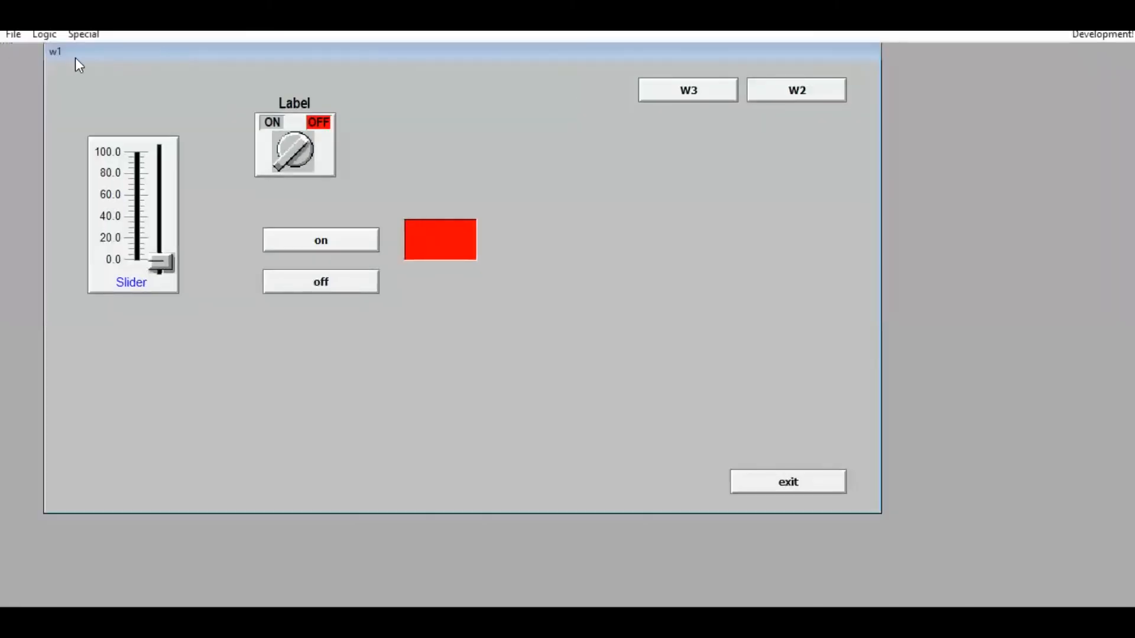
left_click(799, 481)
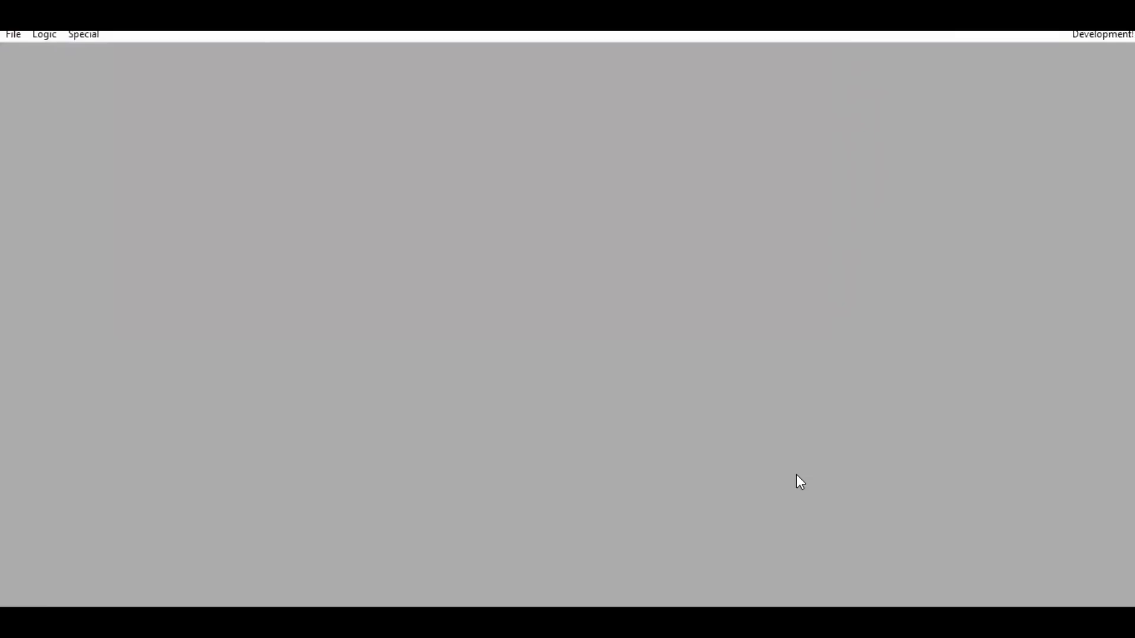
Select windows w1, w2 and w3 to show in runtime and move window w3 toward the middle of the workspace.
left_click(15, 34)
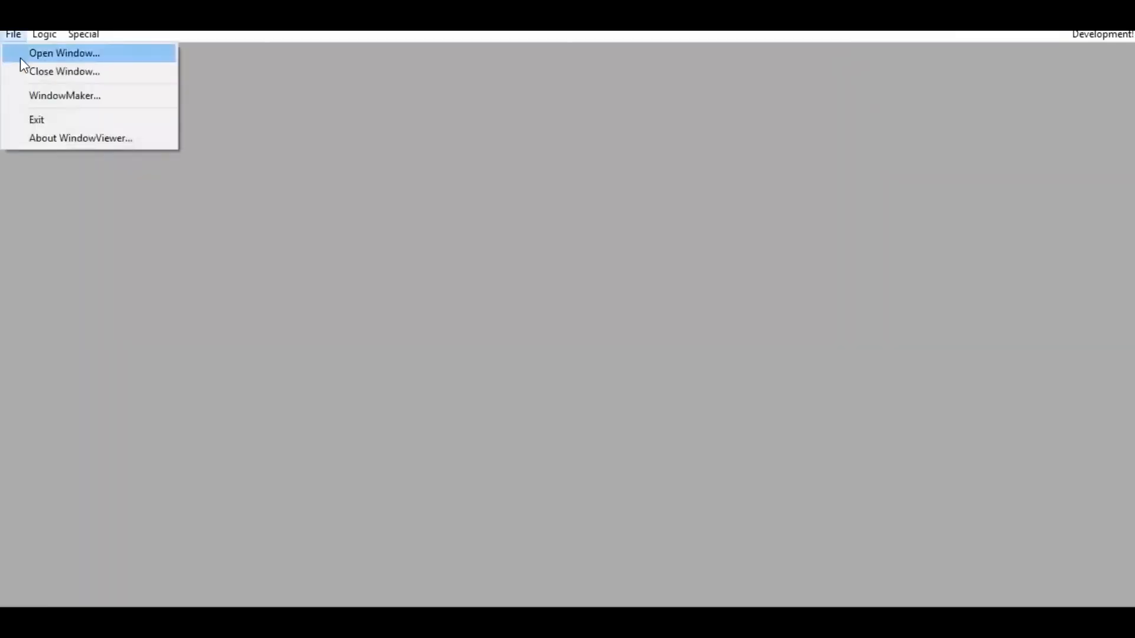
left_click(20, 59)
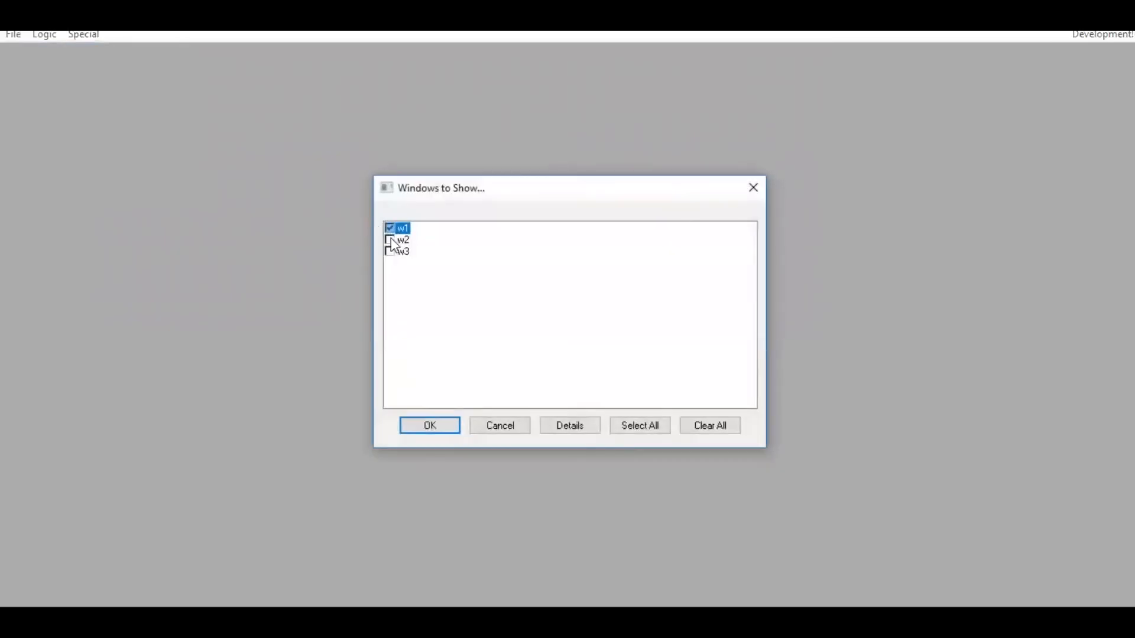
left_click(390, 241)
left_click(390, 251)
left_click(435, 424)
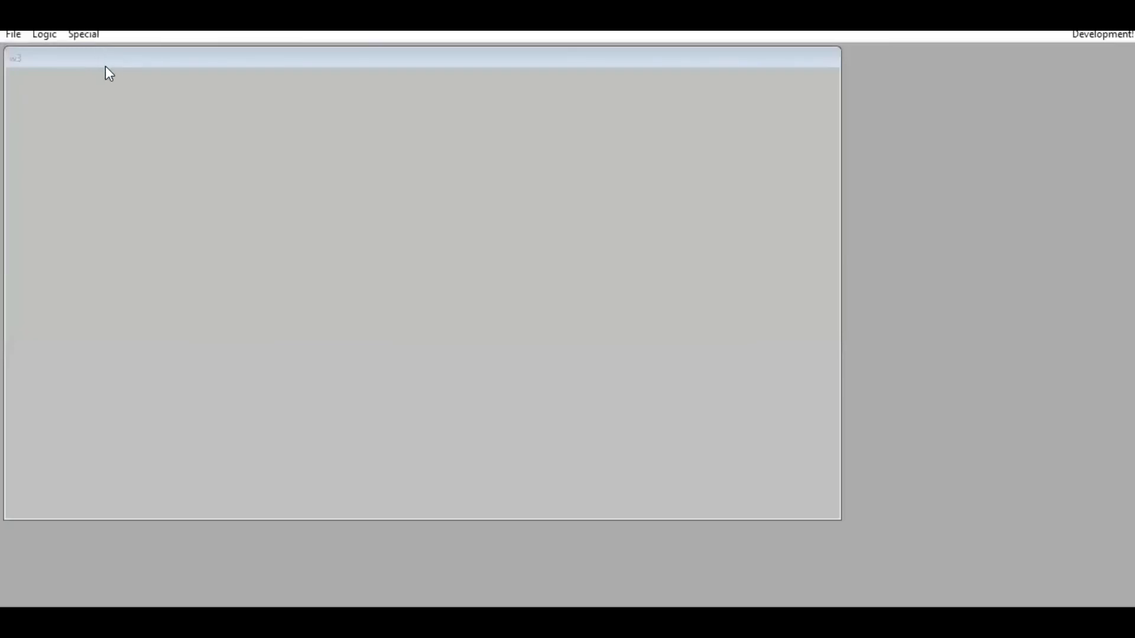
left_click_drag(108, 66, 307, 121)
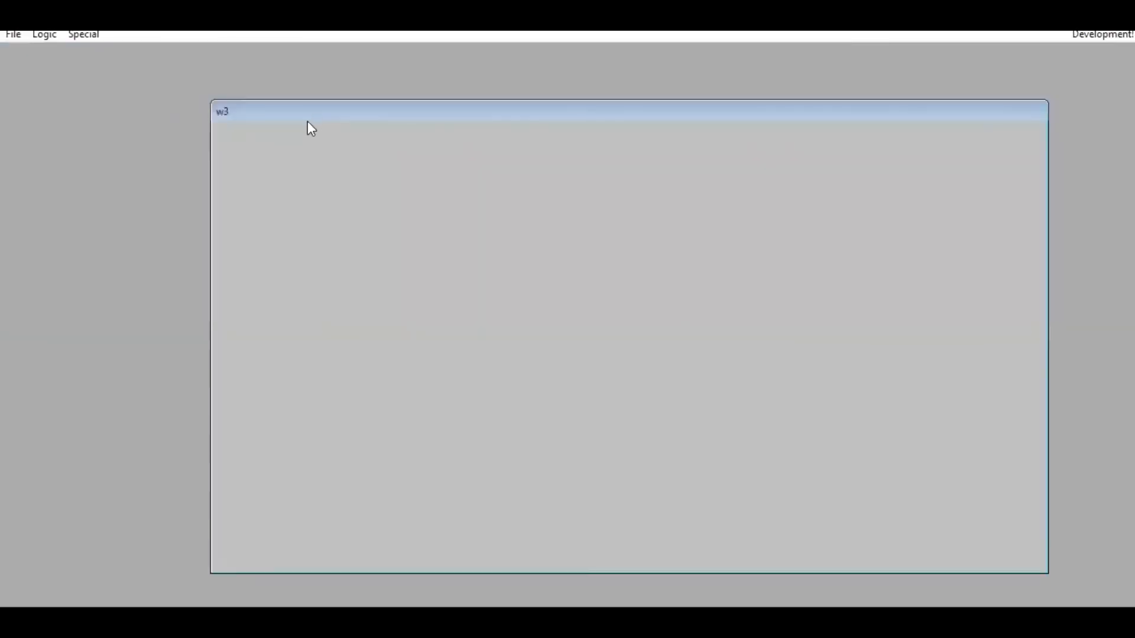
Show window w2 in runtime, then go to w1 through its W1 button to test the exit button again.
left_click(12, 36)
left_click(64, 53)
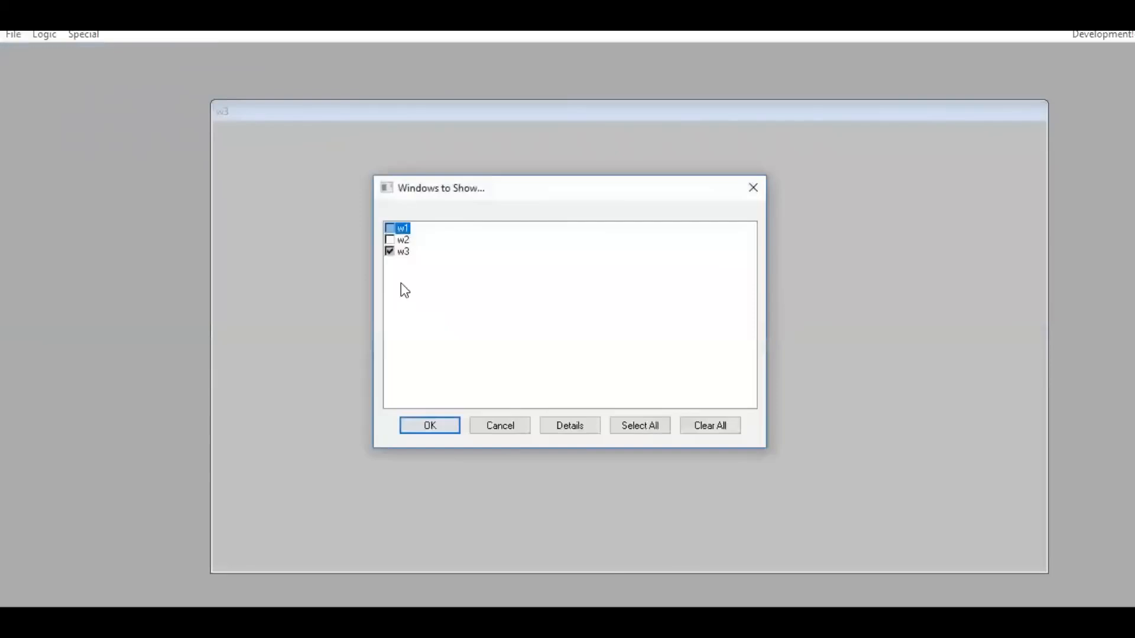
left_click(389, 251)
left_click(433, 429)
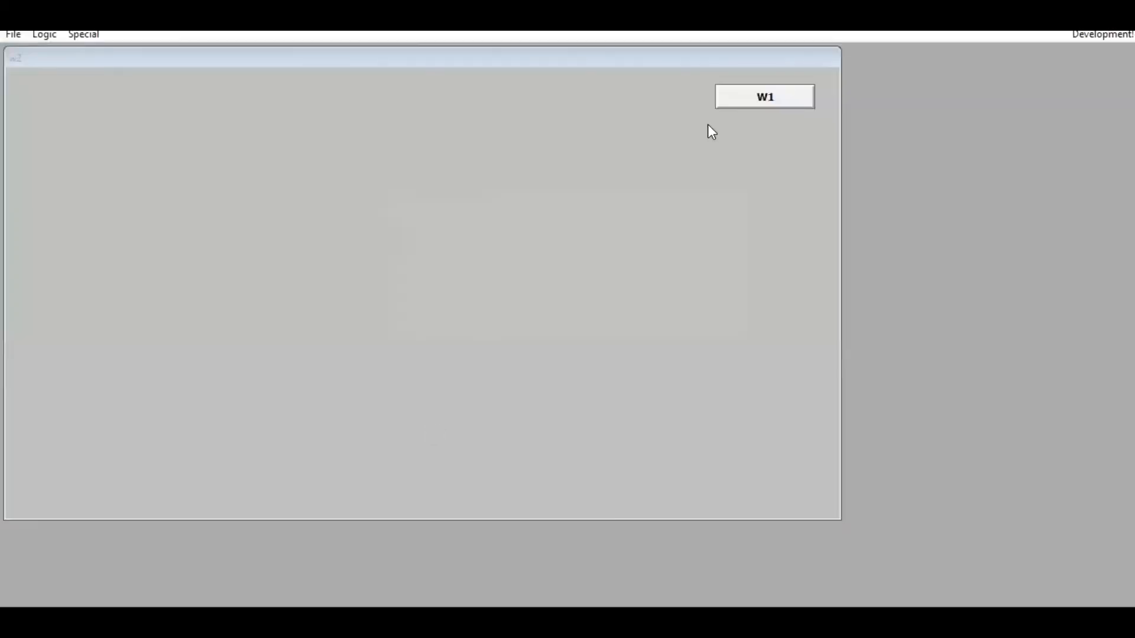
left_click(768, 99)
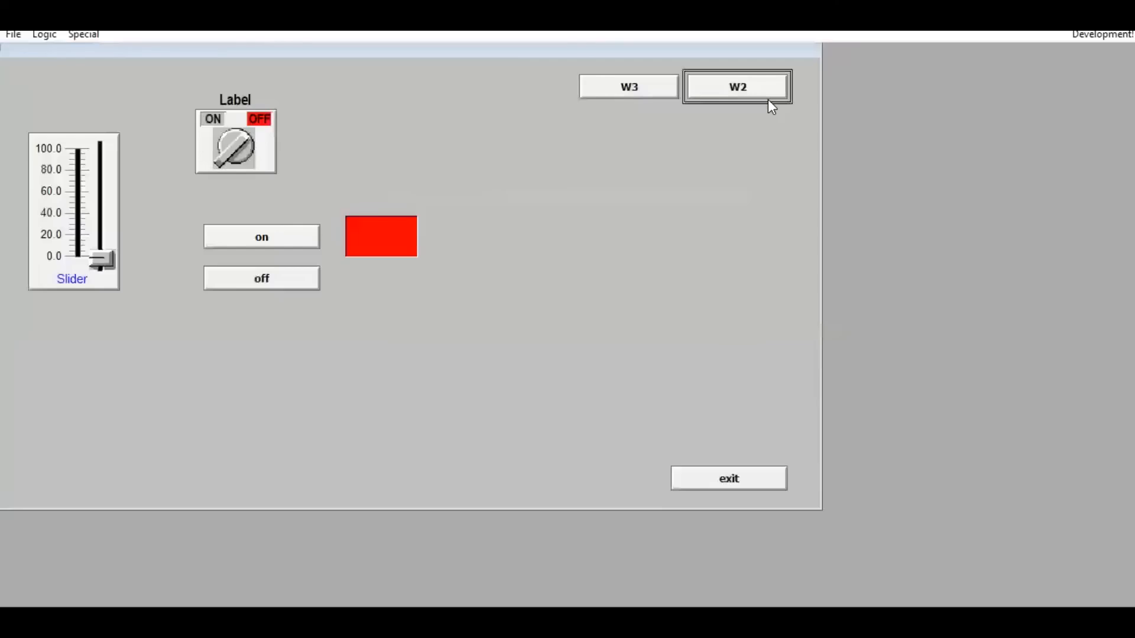
left_click(728, 478)
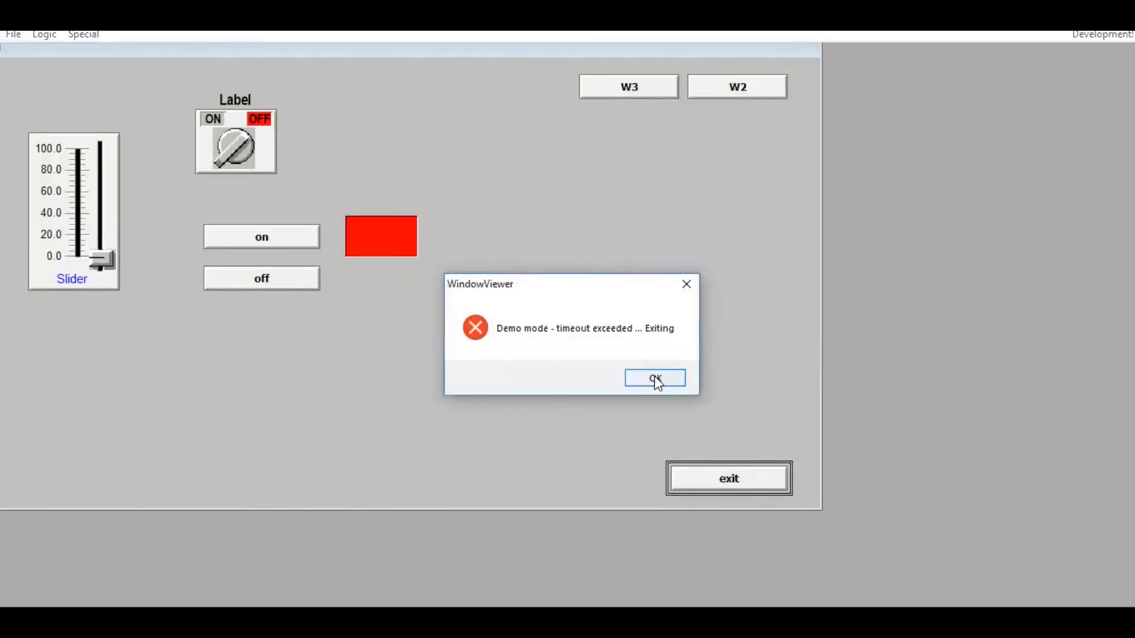
Dismiss the demo timeout message, then reopen the application in WindowMaker with window w1.
left_click(655, 380)
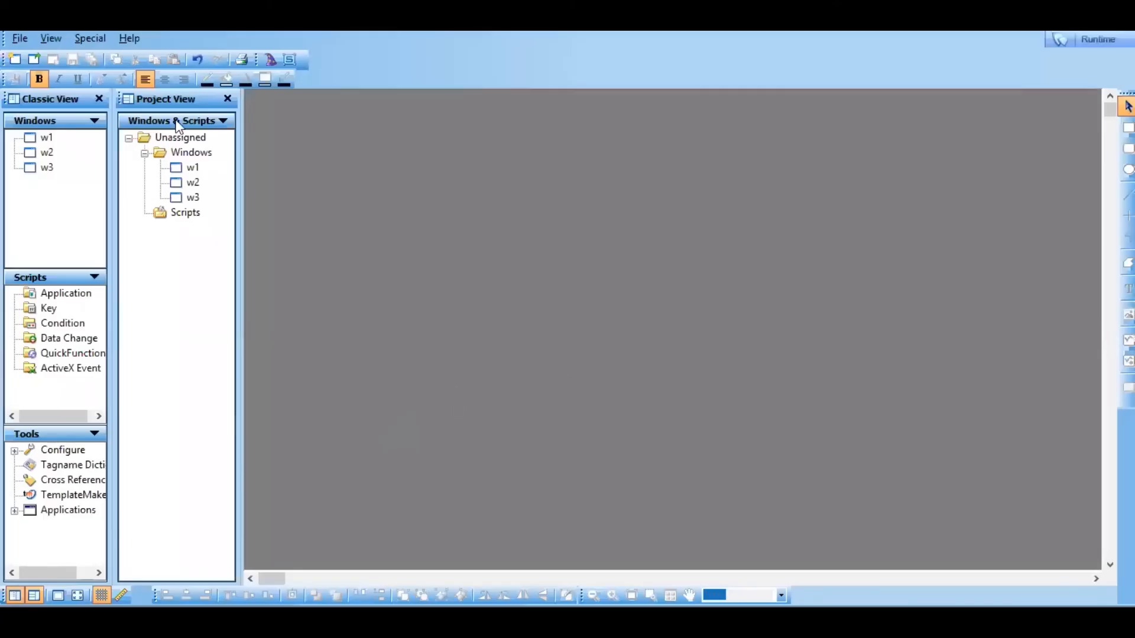
double_click(197, 198)
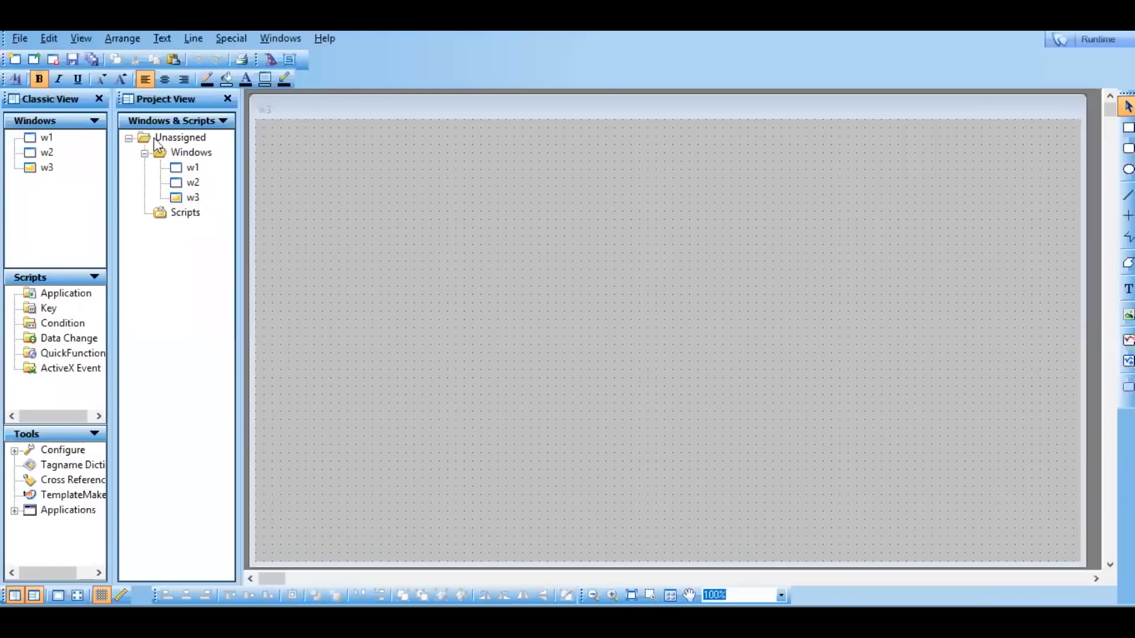
double_click(189, 169)
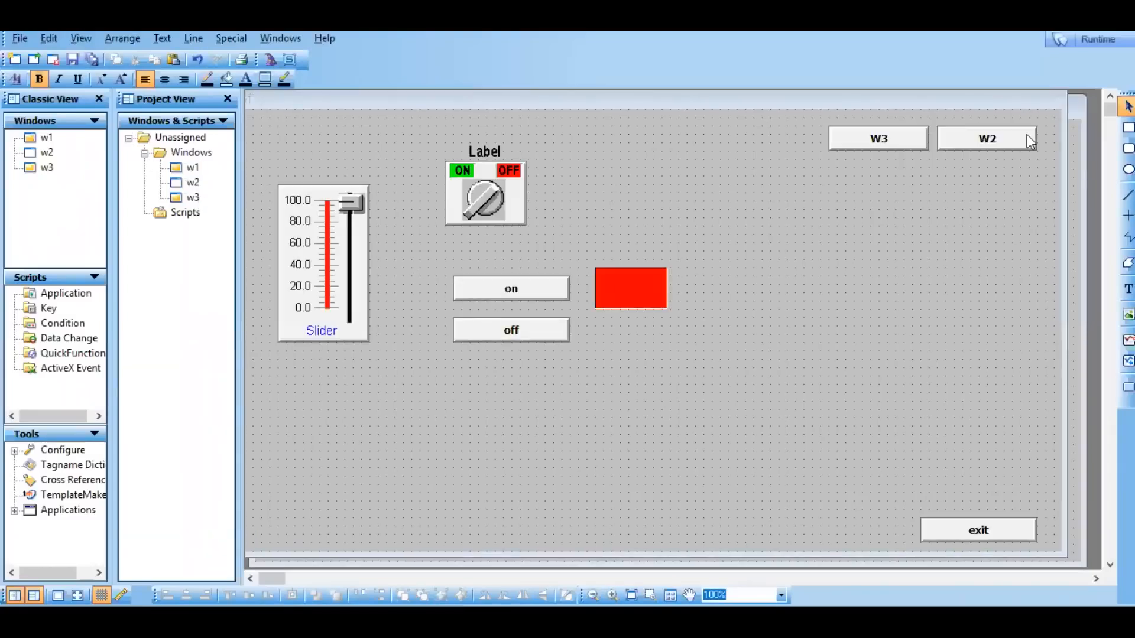
Start runtime in demo mode, ignoring the missing license and accepting the demo time limit.
left_click(1089, 37)
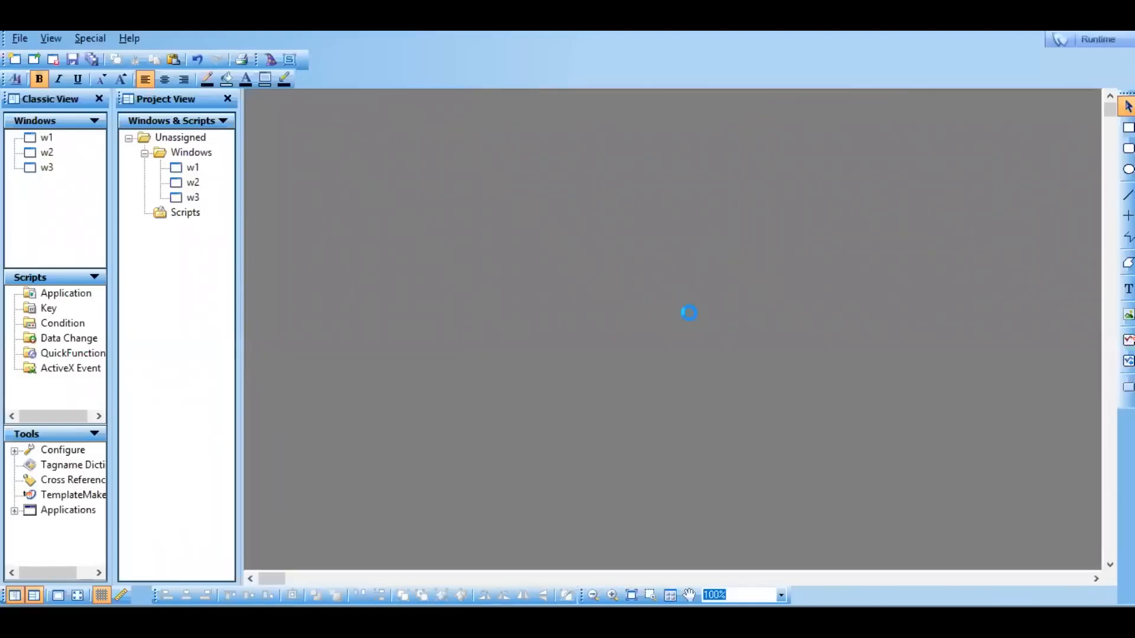
left_click(692, 374)
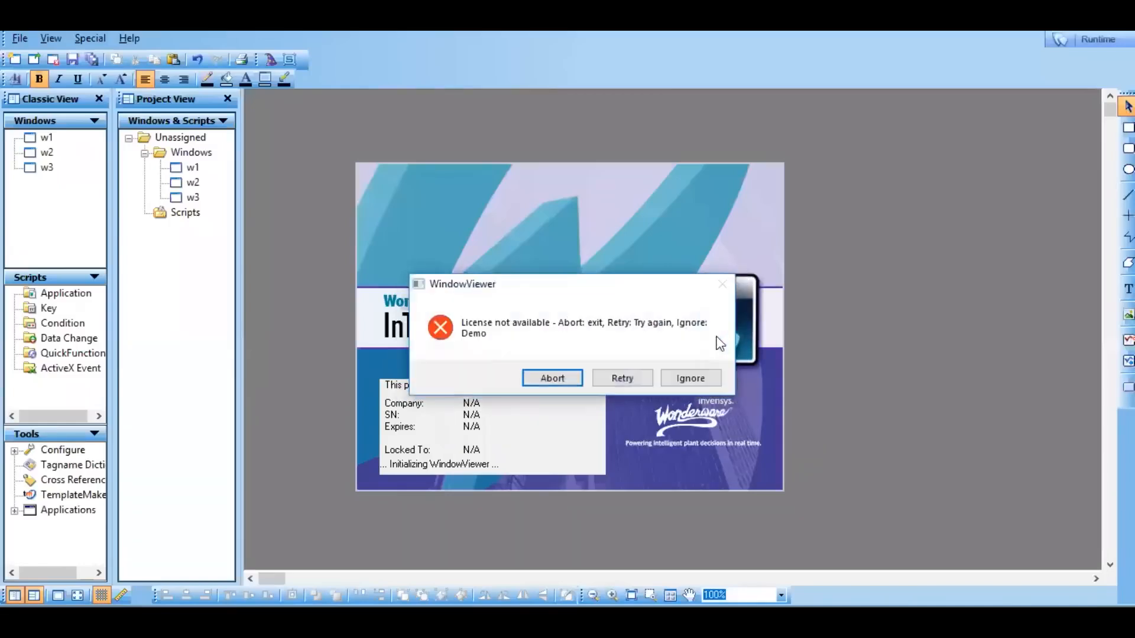
left_click(690, 378)
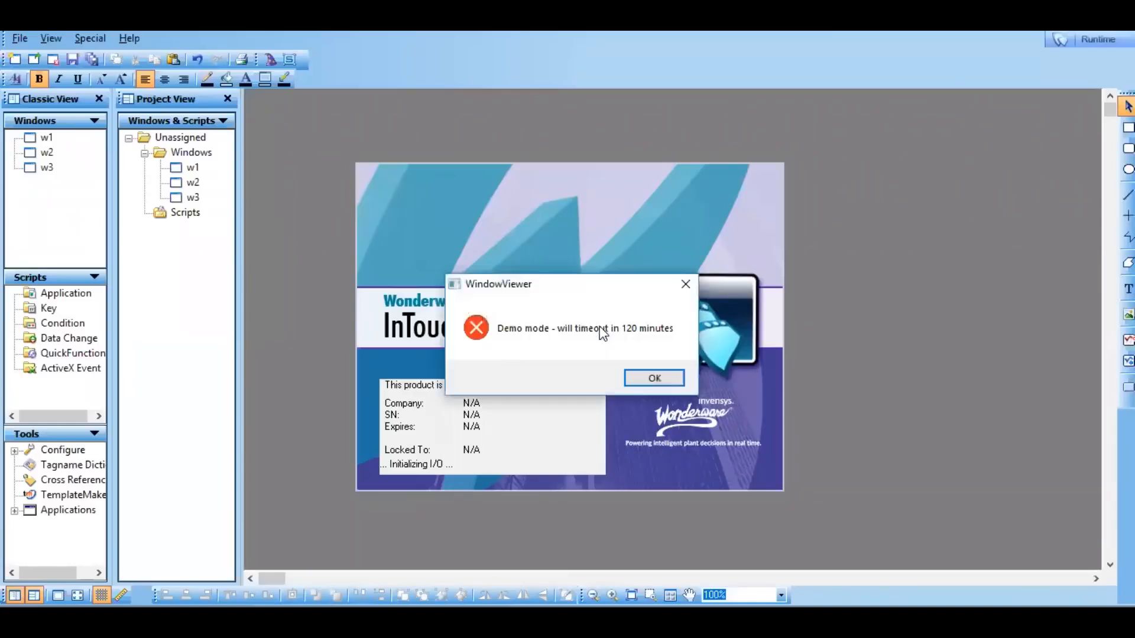
left_click(657, 381)
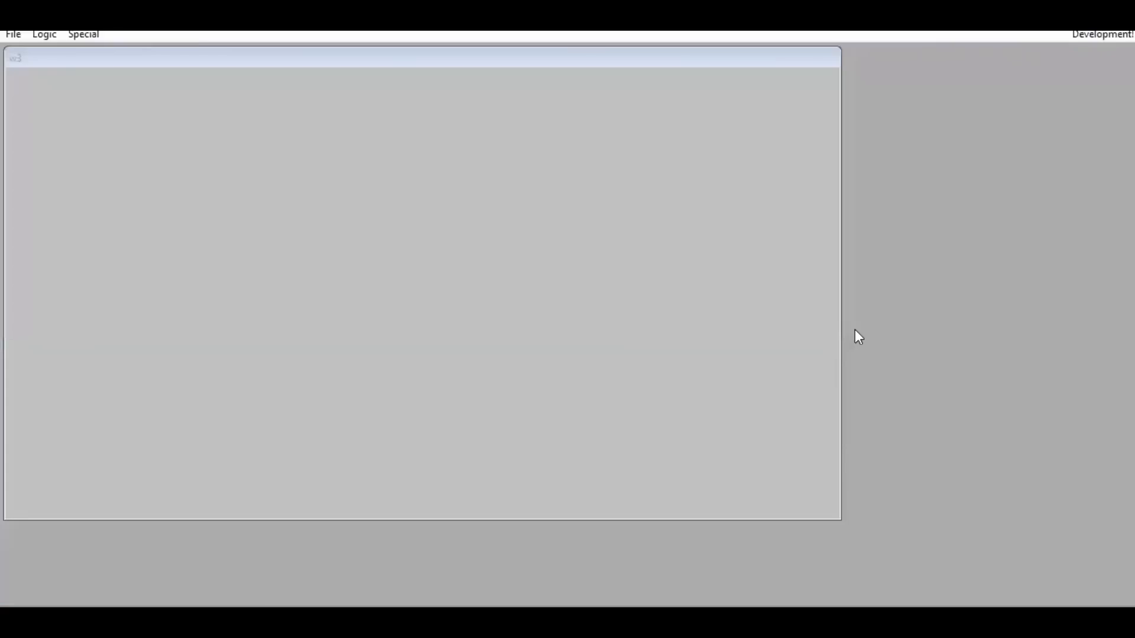
left_click(360, 144)
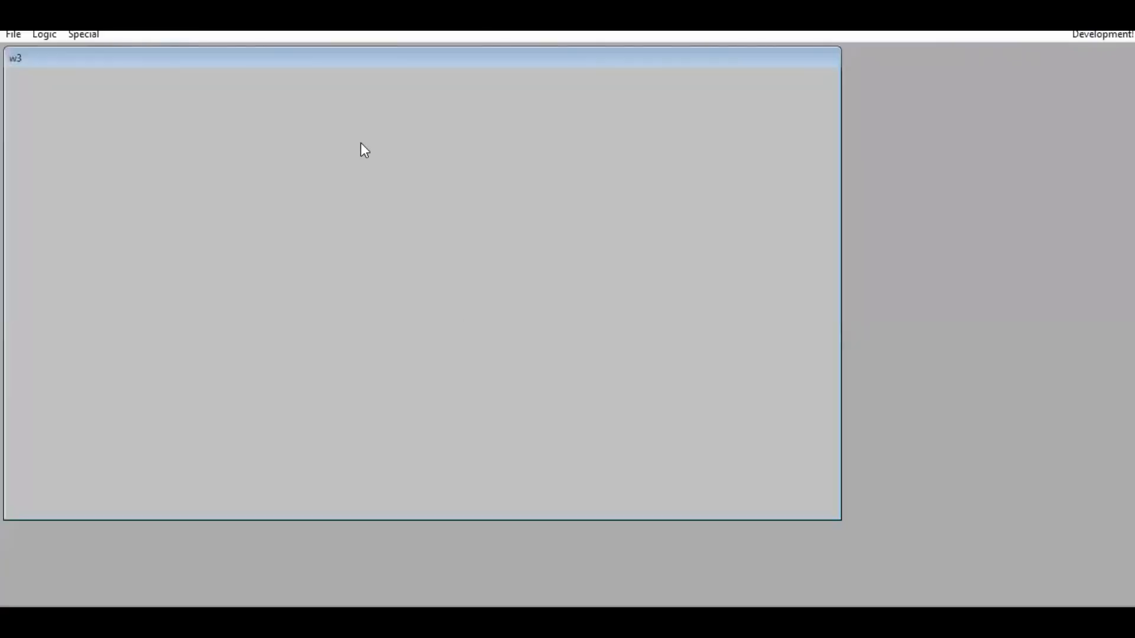
Show window w1 in runtime and test hiding it with the exit button.
left_click(12, 35)
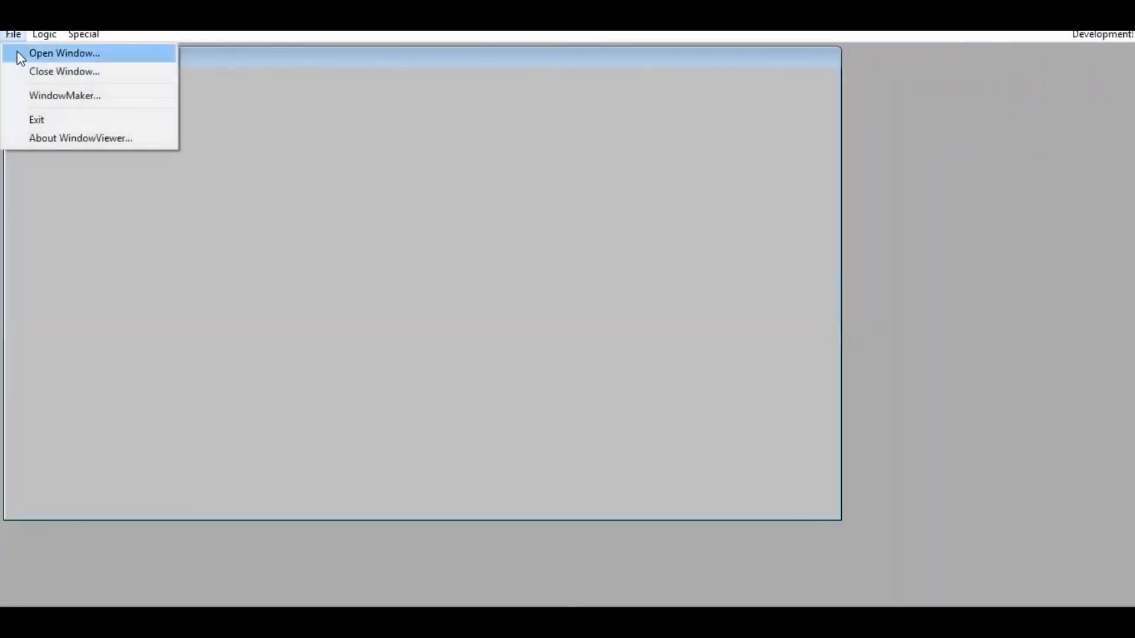
left_click(20, 58)
left_click(389, 228)
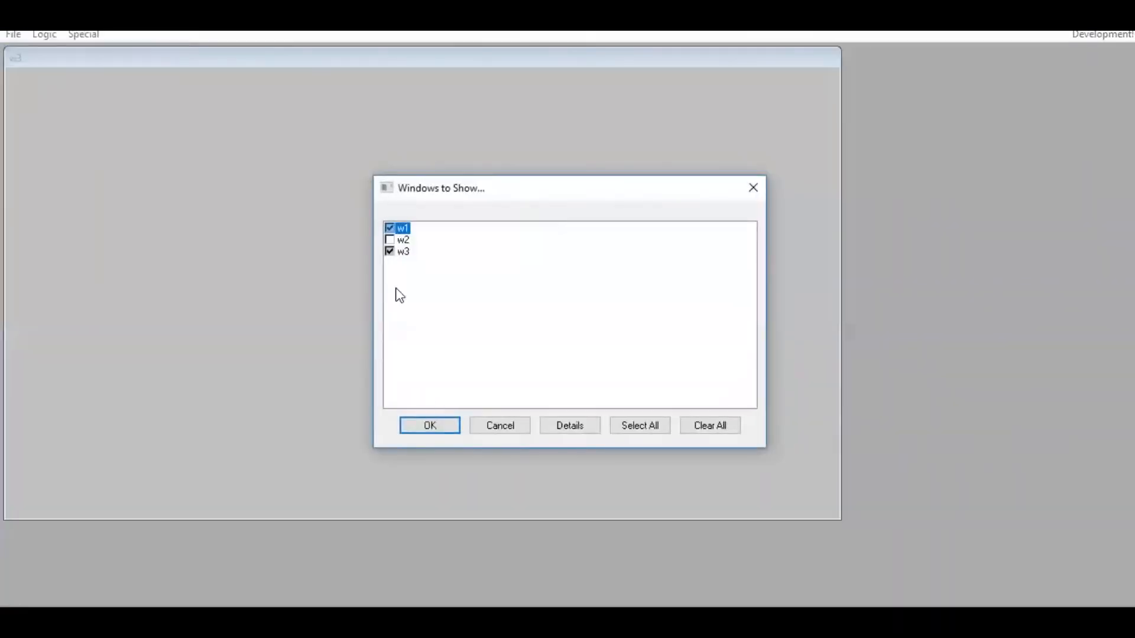
left_click(435, 427)
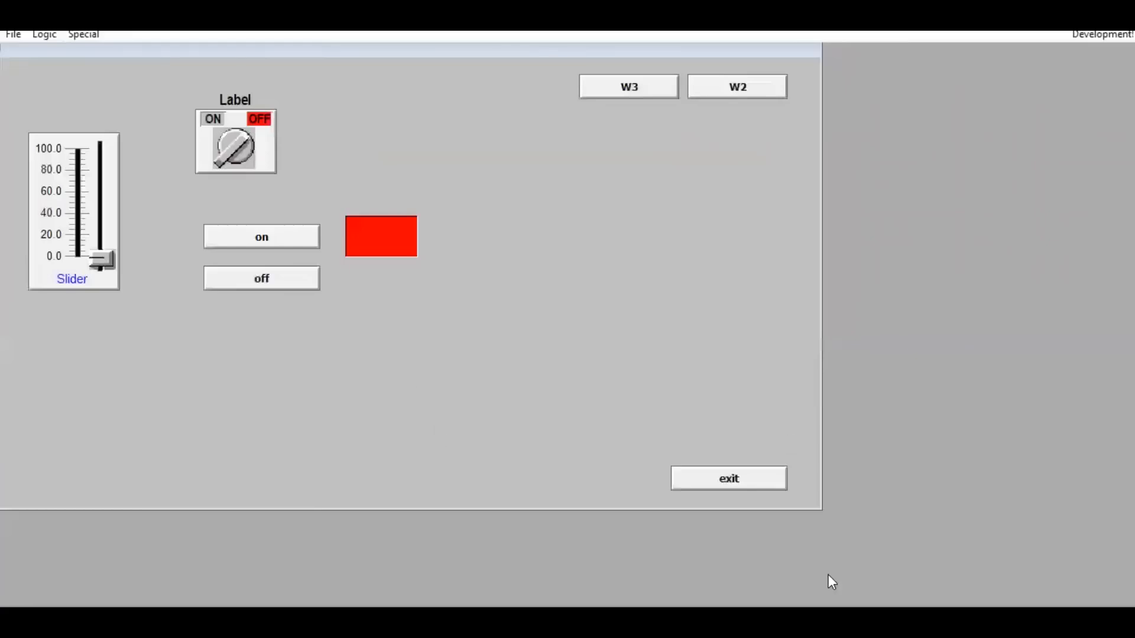
left_click(733, 476)
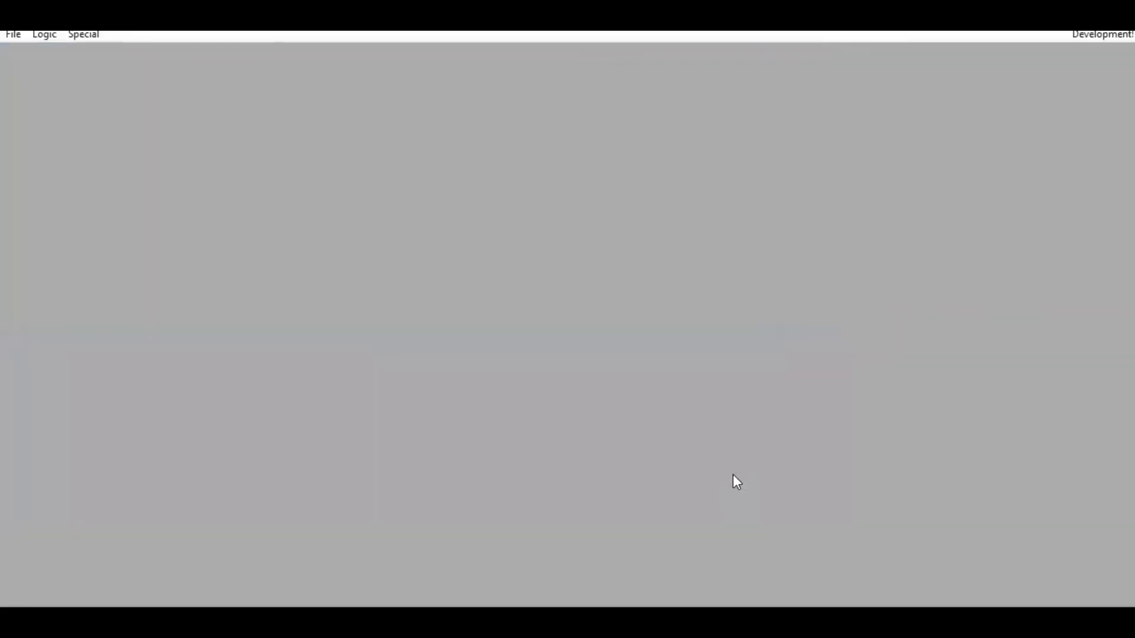
Return to window w1 in development mode and open the off button's animation links.
left_click(1088, 35)
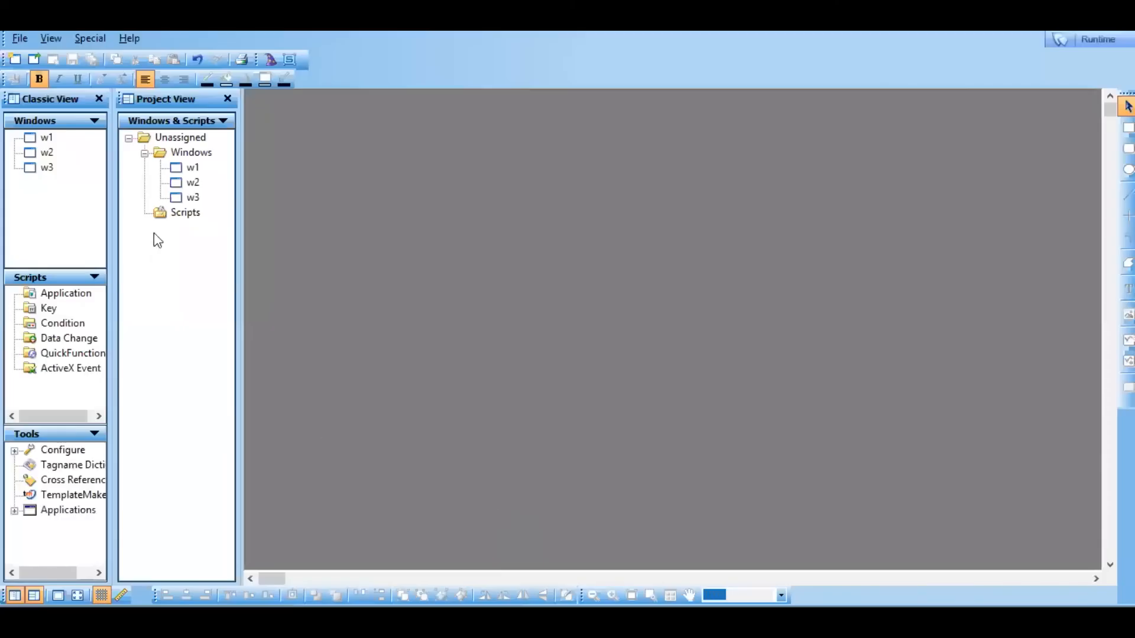
double_click(192, 167)
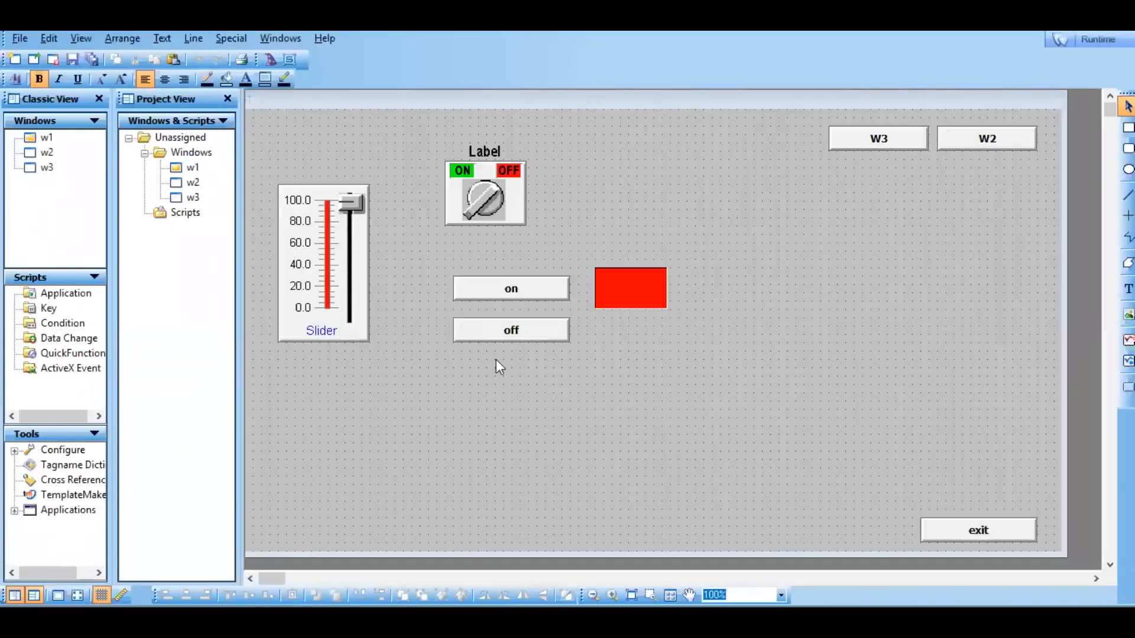
double_click(530, 339)
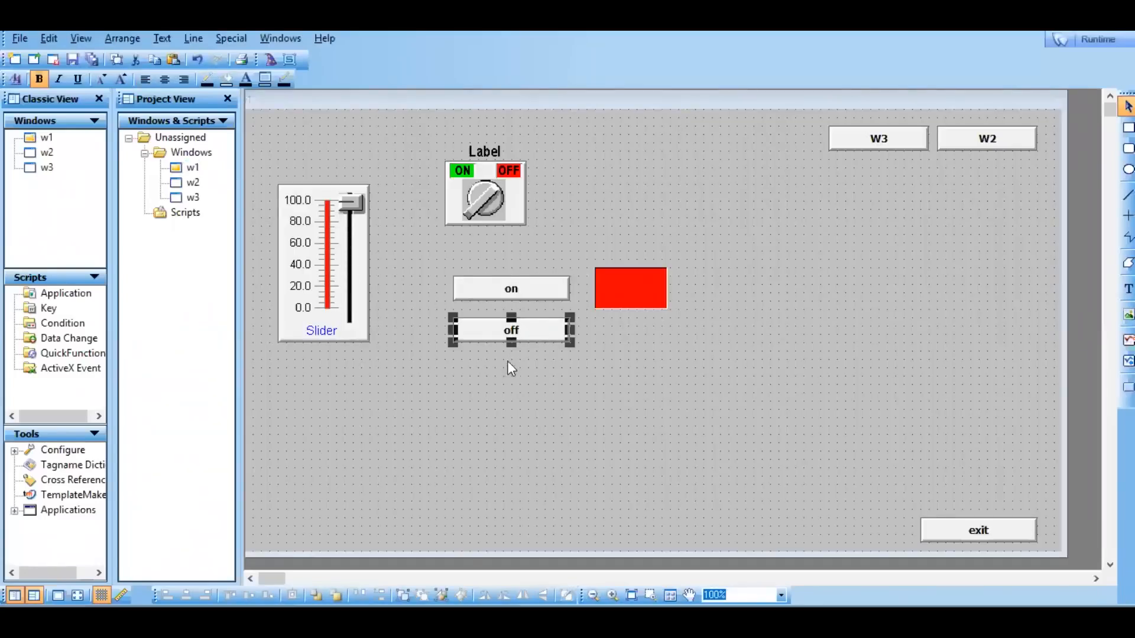